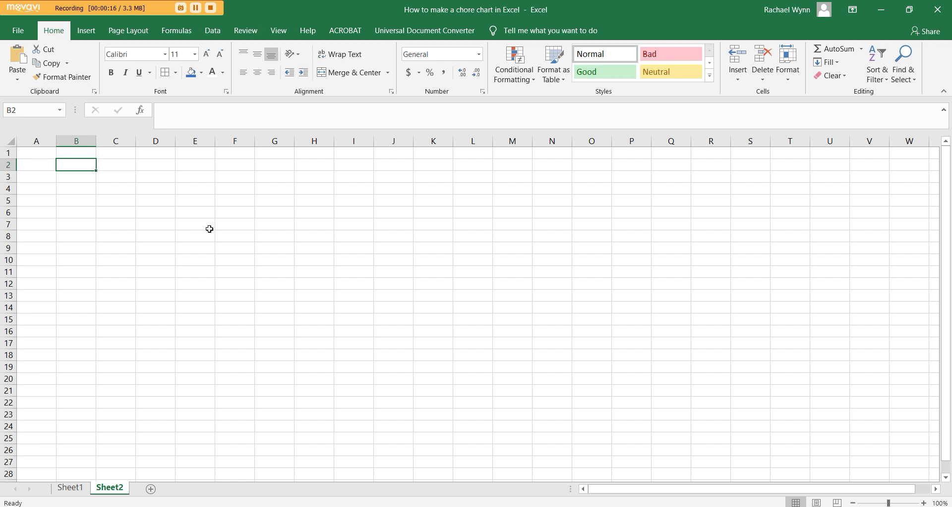
Enter the weekday headings MON, TUE, WED, THU, FRI, SAT and SUN across cells B2 to H2.
key("Caps_Lock")
type("MON")
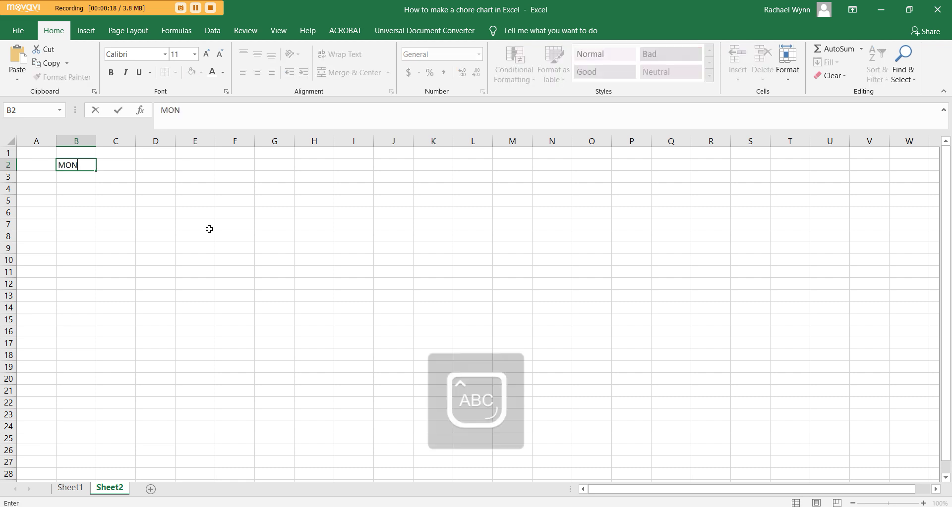
key("Tab")
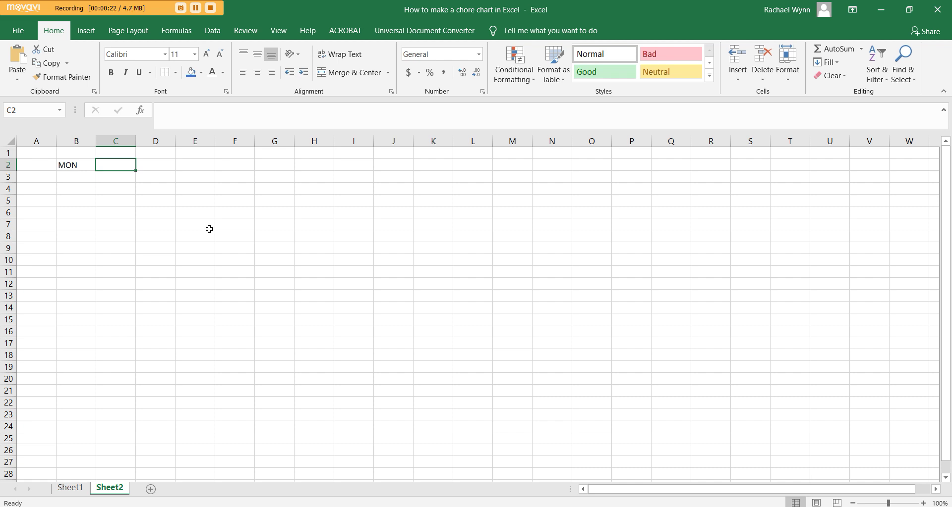
type("TUE")
key("Tab")
type("WED")
key("Tab")
type("THU")
key("Tab")
type("FRI")
key("Tab")
type("SAT")
key("Tab")
type("SUN")
key("Down")
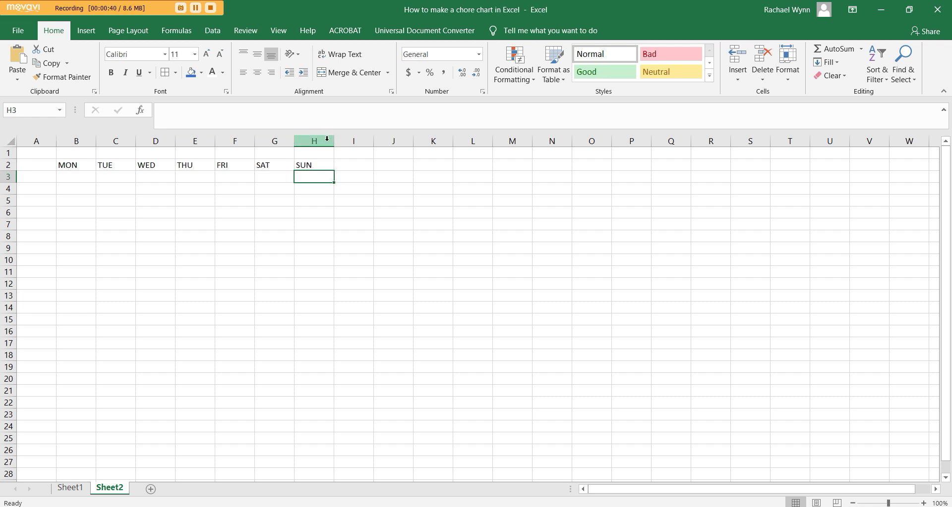
Centre the contents of columns B through H horizontally.
left_click_drag(327, 139, 75, 136)
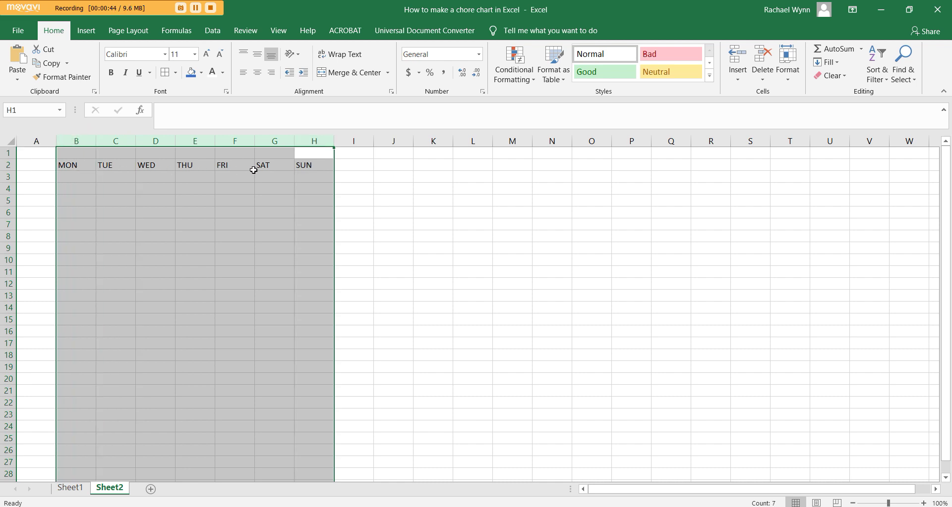
left_click(257, 72)
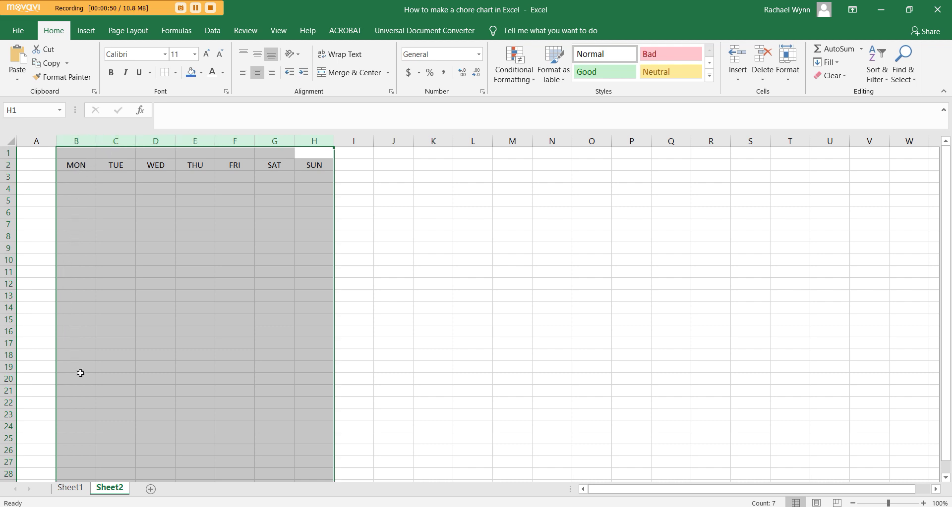
Try out the centred alignment by entering the sample text JH in cell E11.
left_click(179, 273)
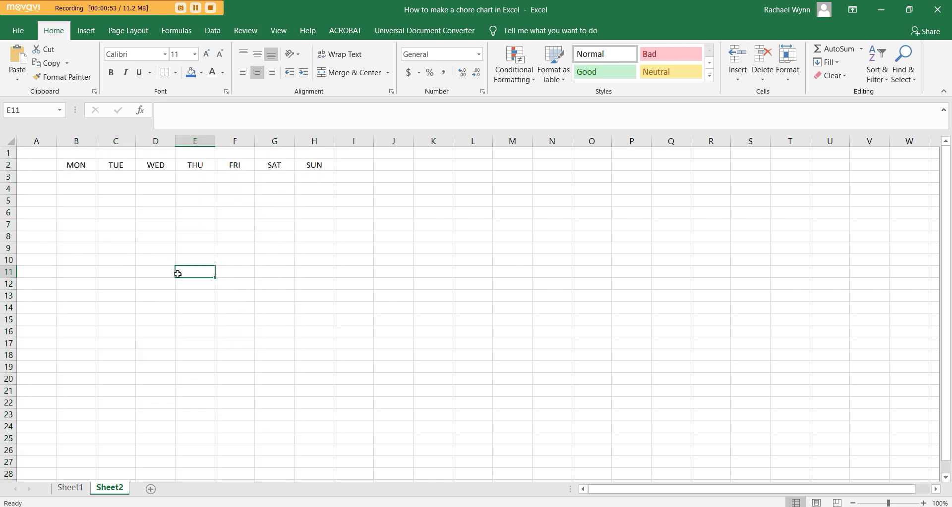
type("JH")
left_click(393, 355)
left_click(182, 271)
left_click(229, 257)
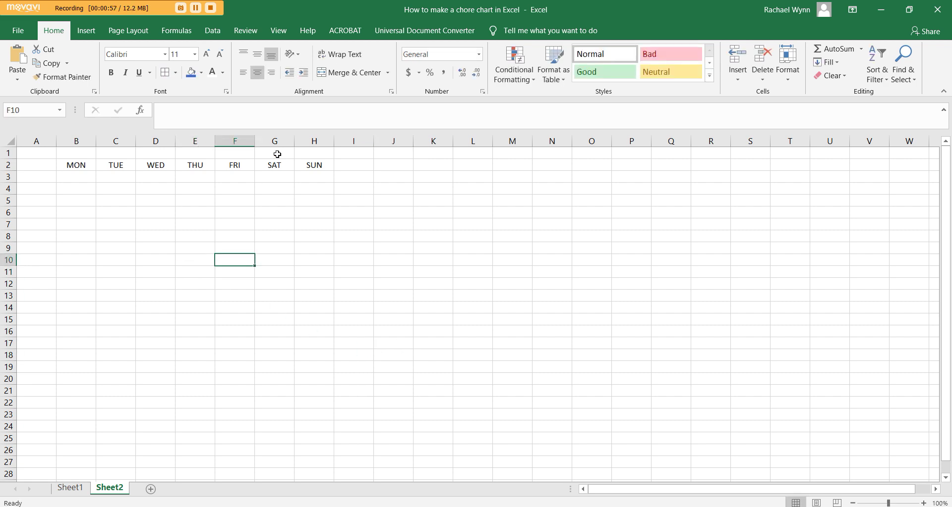
left_click_drag(313, 165, 79, 164)
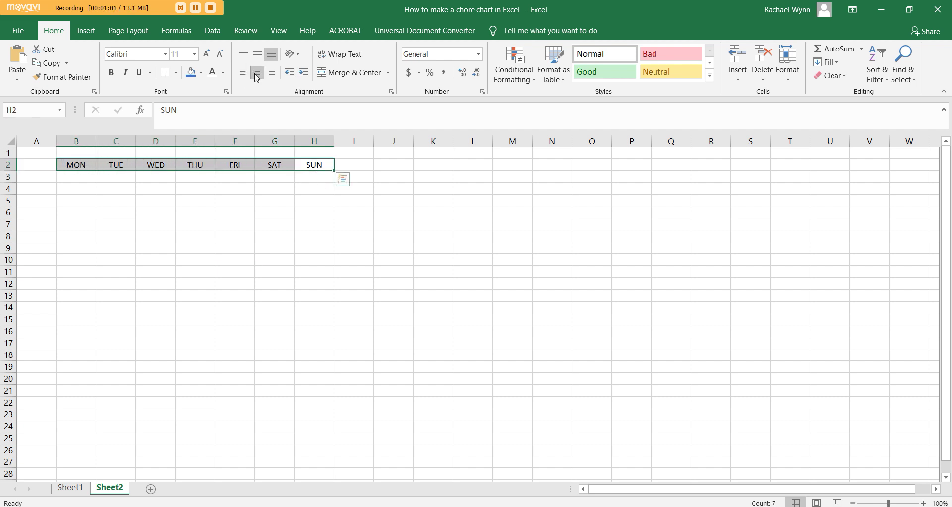
left_click(247, 203)
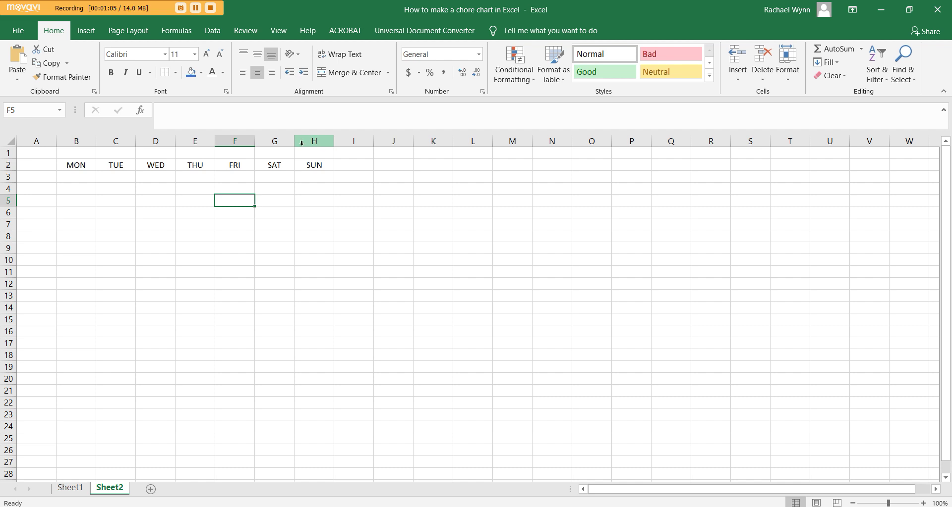
left_click(86, 160)
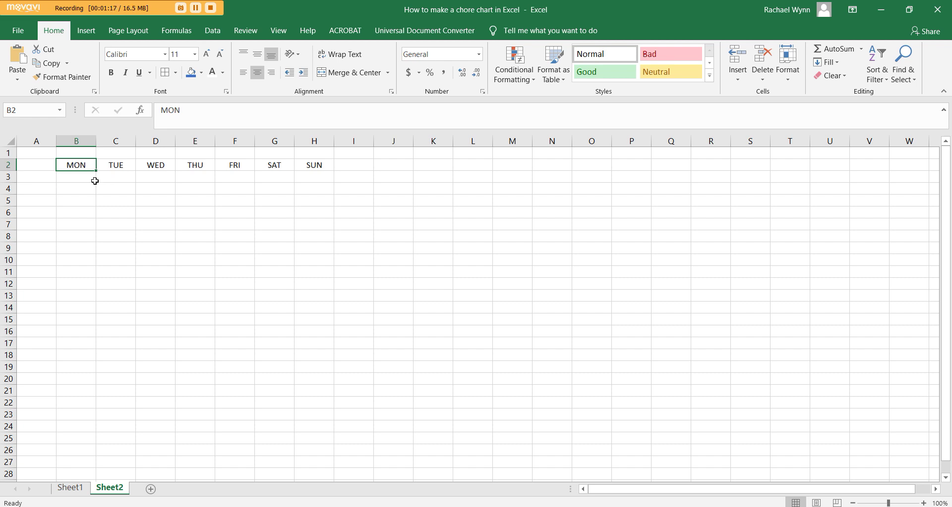
Increase the font size of the entire worksheet to 18.
left_click(11, 143)
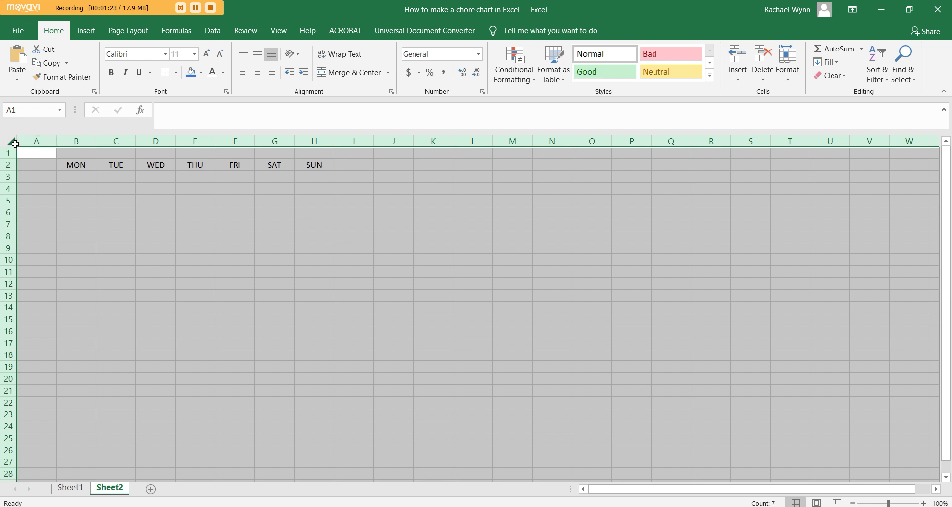
left_click(206, 55)
left_click(206, 55)
left_click(206, 54)
left_click(206, 55)
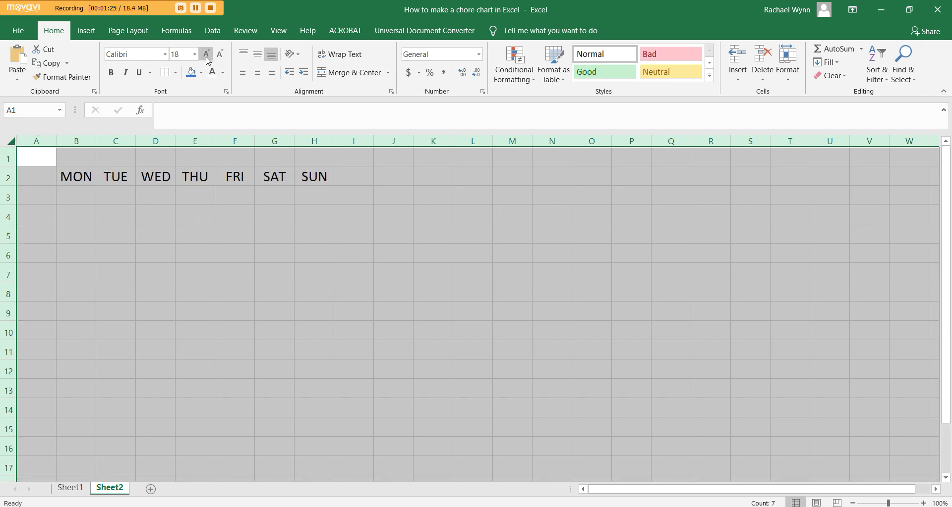
left_click(297, 177)
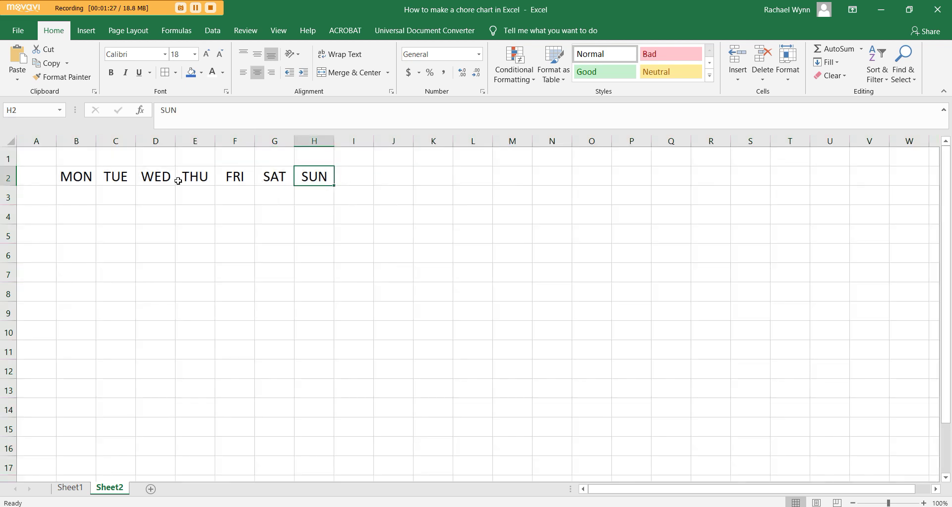
Increase the font size of the weekday headings in B2:H2 to 24.
left_click_drag(81, 174, 291, 177)
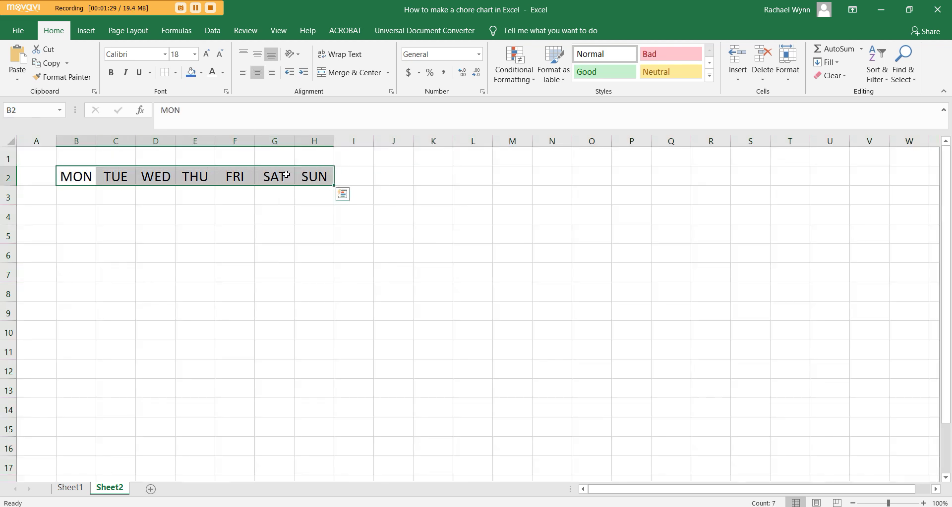
left_click_drag(75, 177, 302, 171)
left_click(204, 54)
left_click(206, 56)
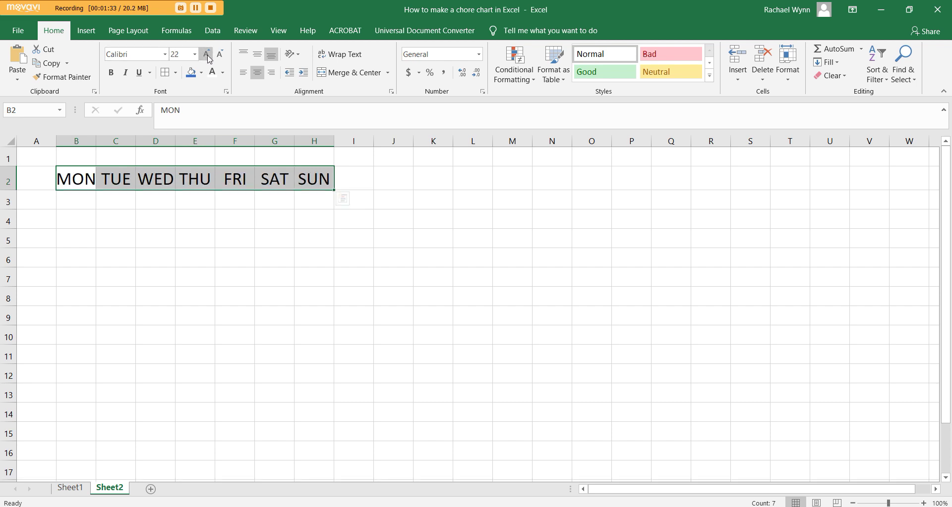
left_click(206, 56)
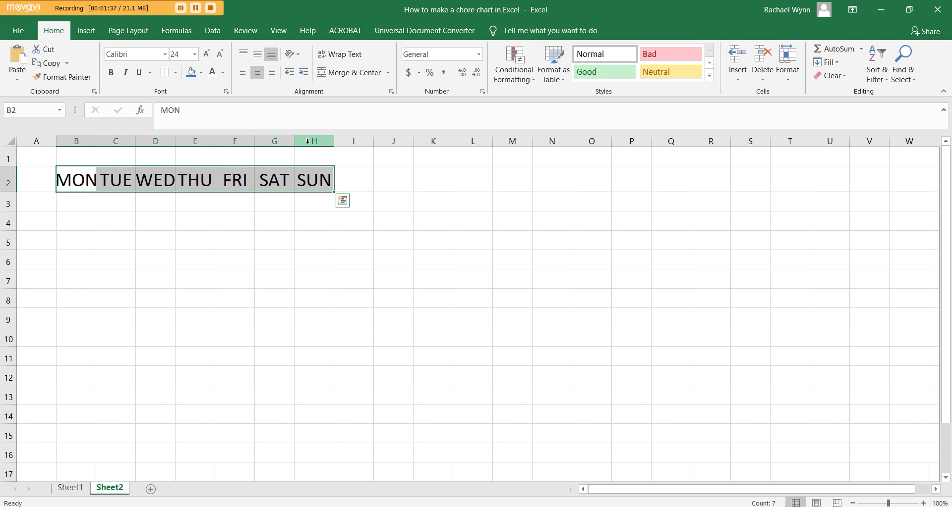
Widen columns B through H equally so each weekday heading fits with some space around it.
left_click_drag(309, 139, 397, 141)
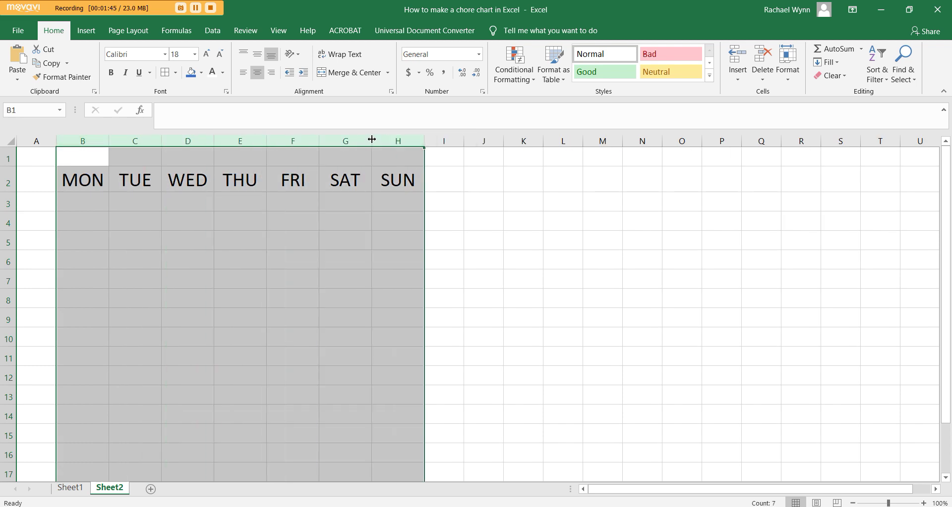
left_click_drag(371, 139, 377, 139)
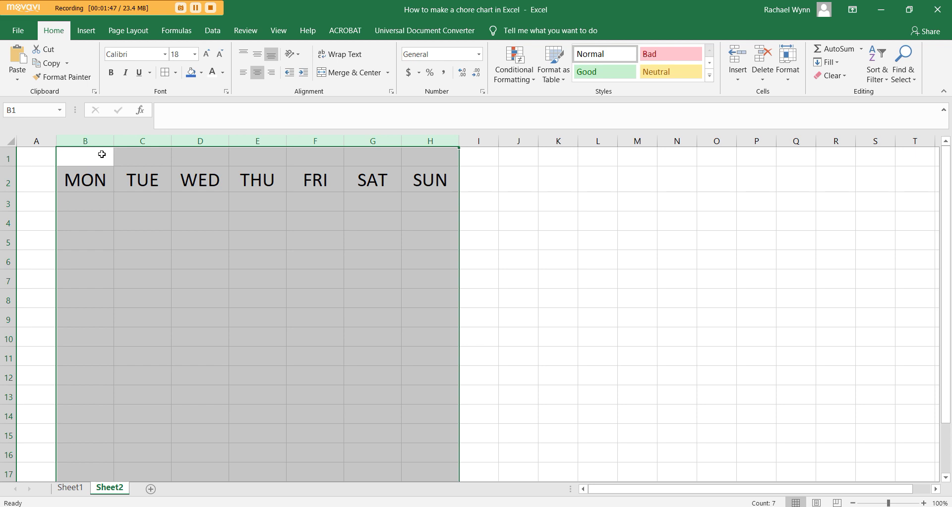
left_click(418, 200)
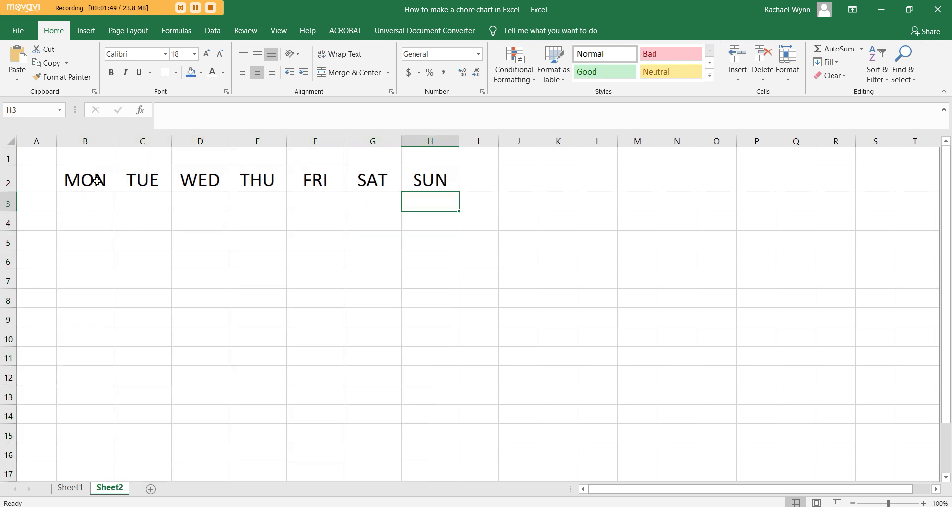
left_click_drag(98, 135, 453, 157)
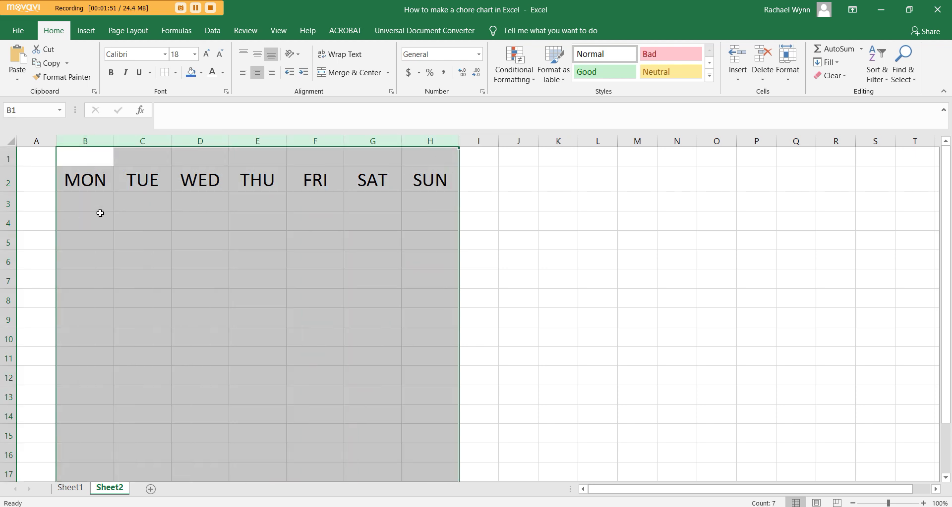
left_click_drag(96, 207, 128, 222)
left_click(96, 207)
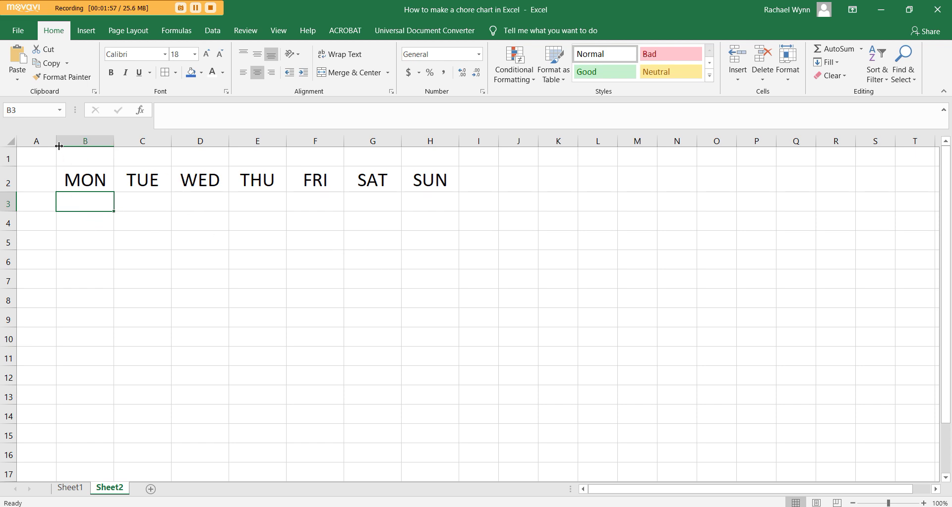
Widen column A to make room for chore names and enter the heading CHORES in cell A2.
left_click(40, 141)
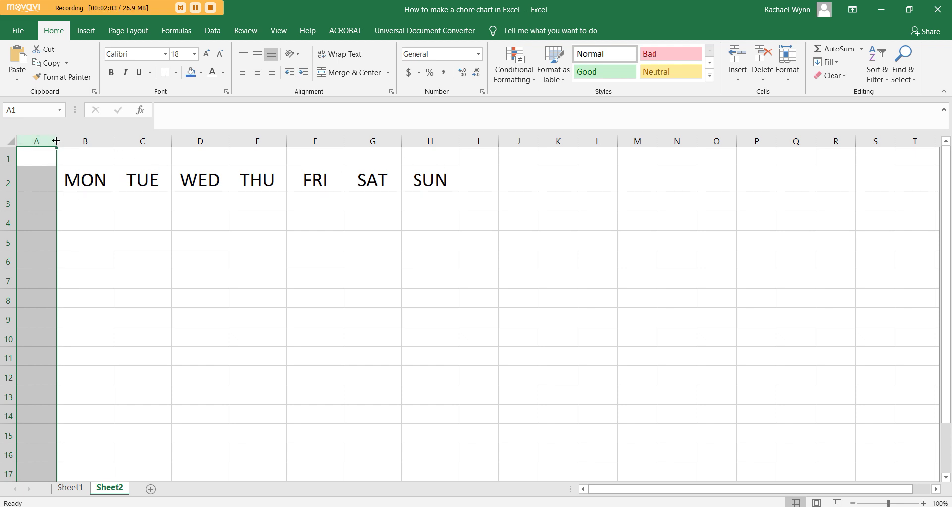
left_click_drag(56, 141, 244, 141)
left_click(170, 185)
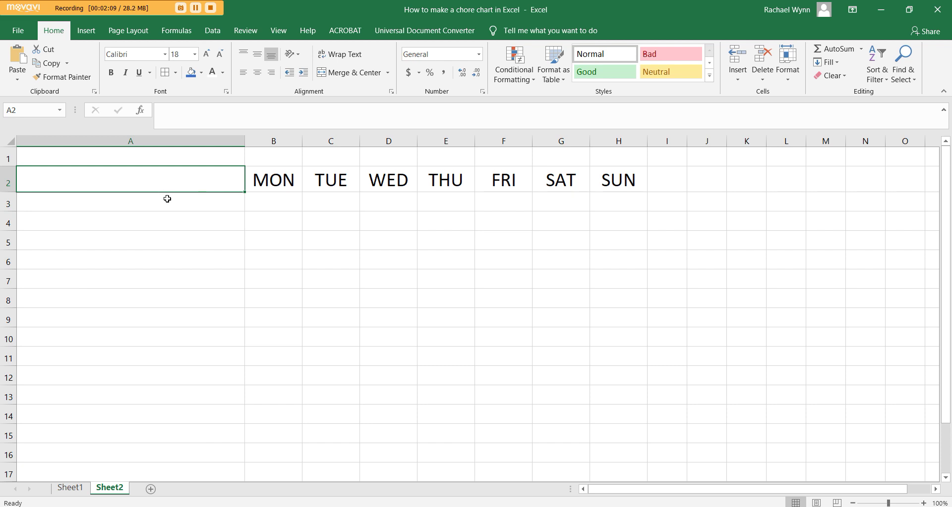
type("cho")
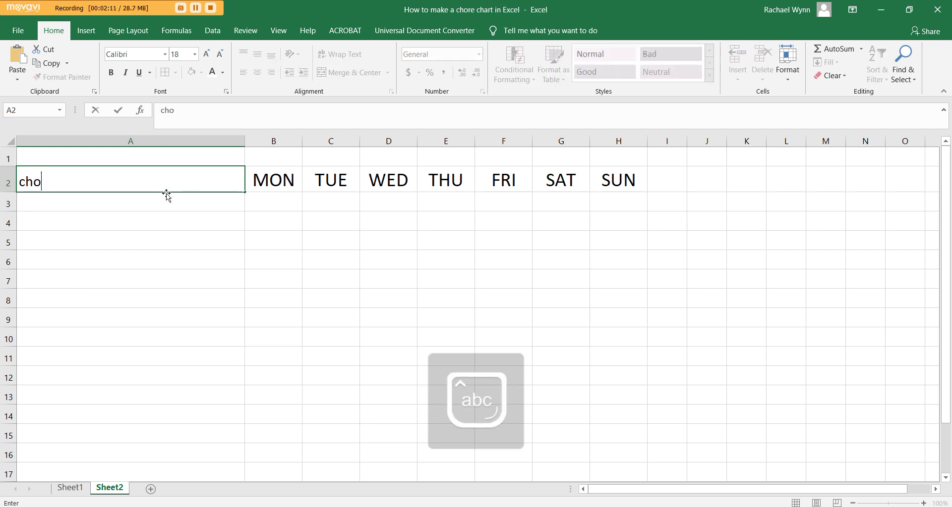
key("BackSpace")
key("BackSpace")
key("BackSpace")
key("Caps_Lock")
type("CHORES")
key("Return")
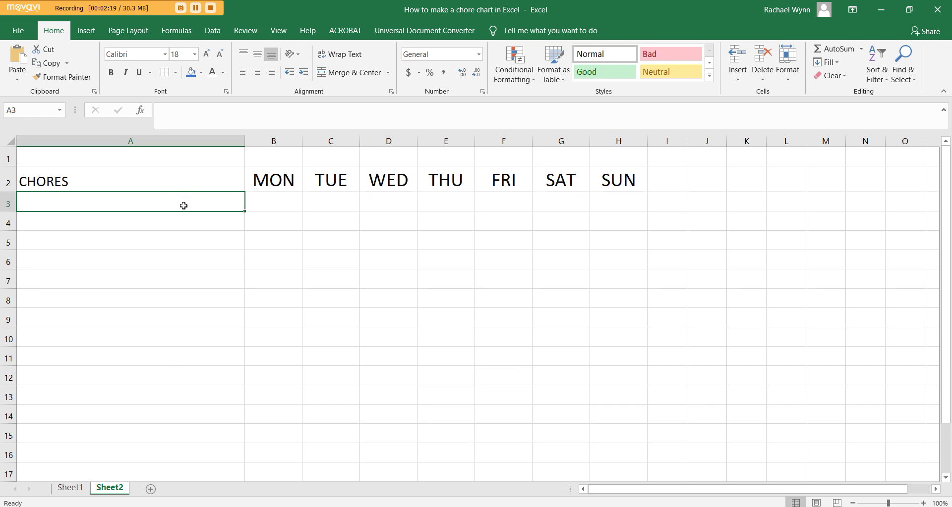
List the chores MAKE THE BED, EMPTY THE DISHWASHER and Take out the rubbish in cells A3 to A5.
type("MAKE TEH")
key("BackSpace")
key("BackSpace")
type("HE")
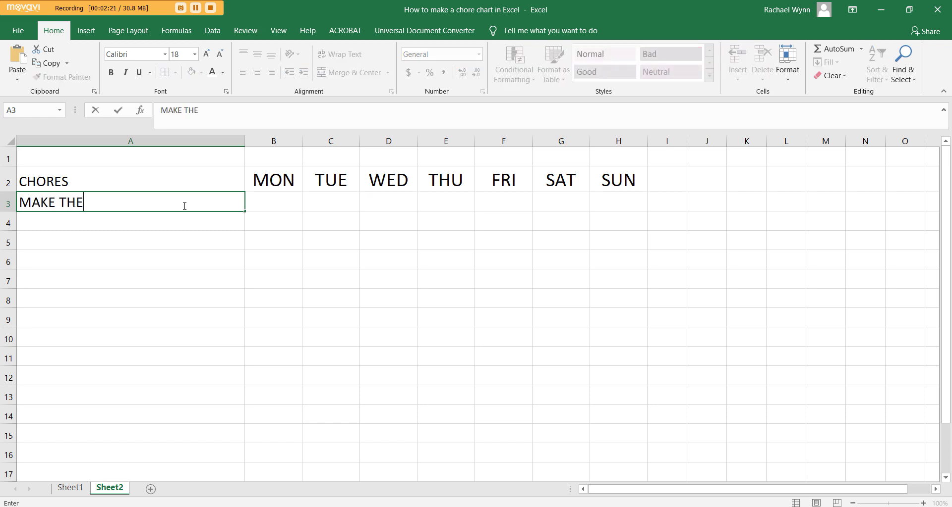
type(" BED")
key("Return")
type("EMPTY THE DISHWASHER")
key("Caps_Lock")
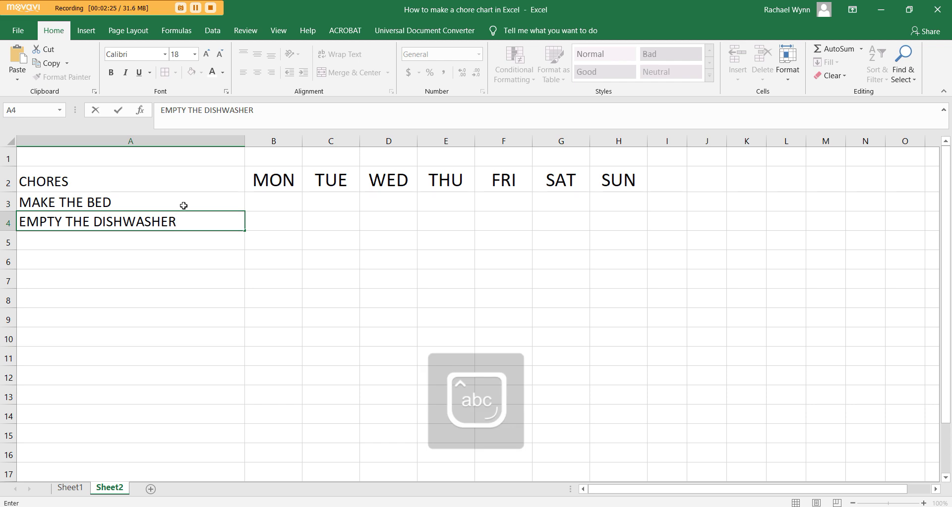
key("Return")
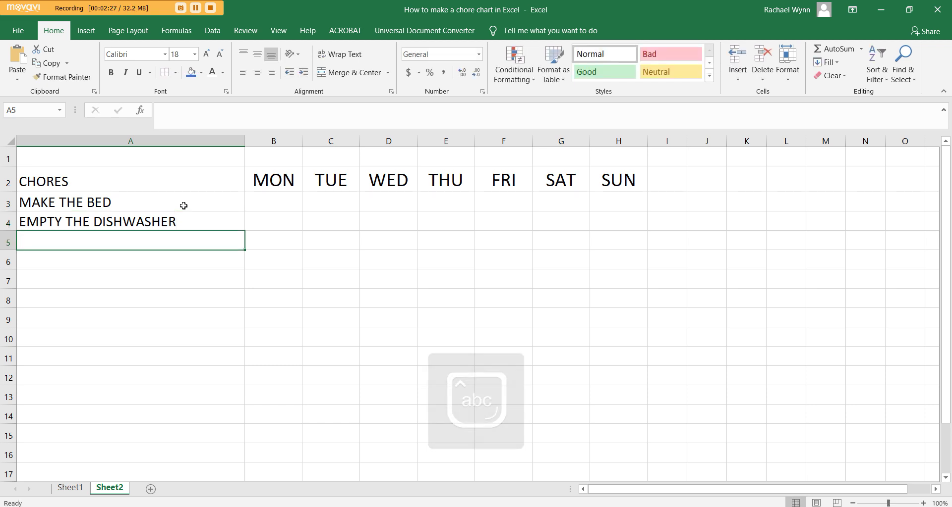
type("Take out the rubbish")
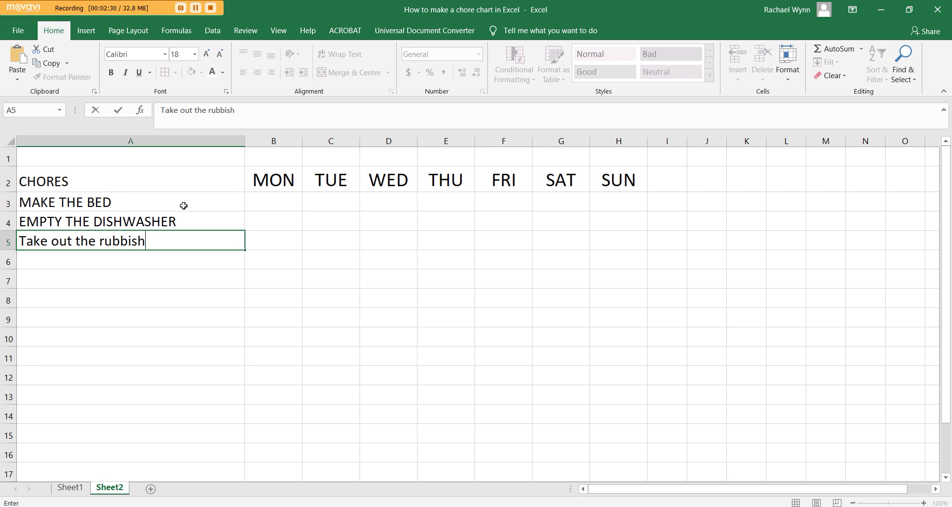
key("Return")
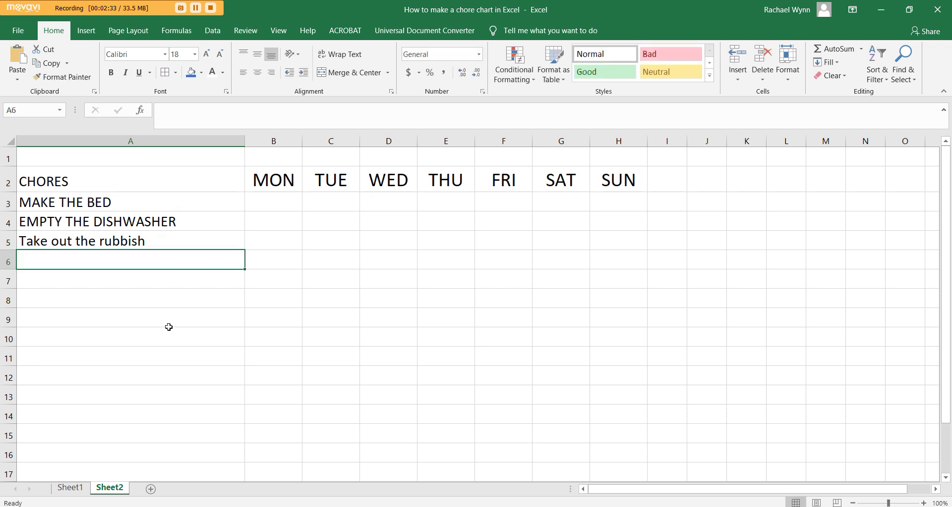
Enter a chart title in cell A1 made of the child's first name in possessive form followed by CHORES, all in capitals.
left_click(192, 162)
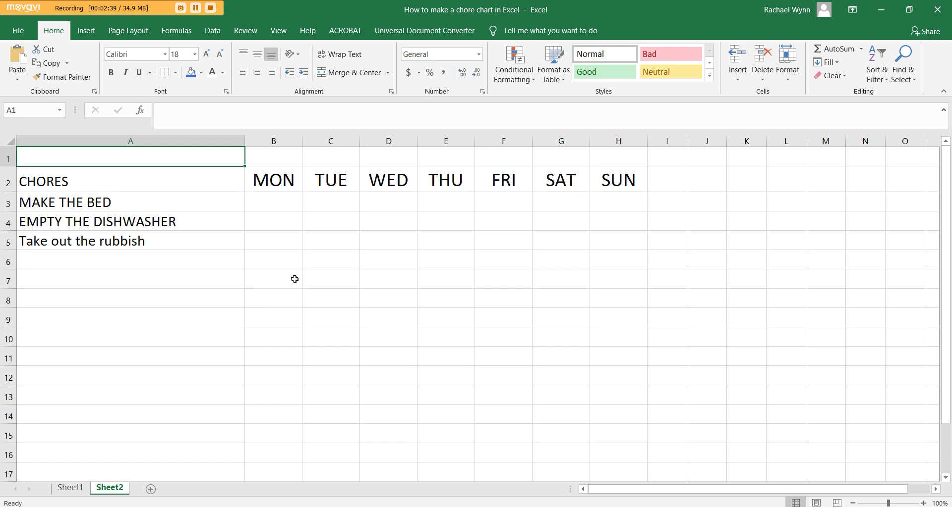
key("Caps_Lock")
type("BE")
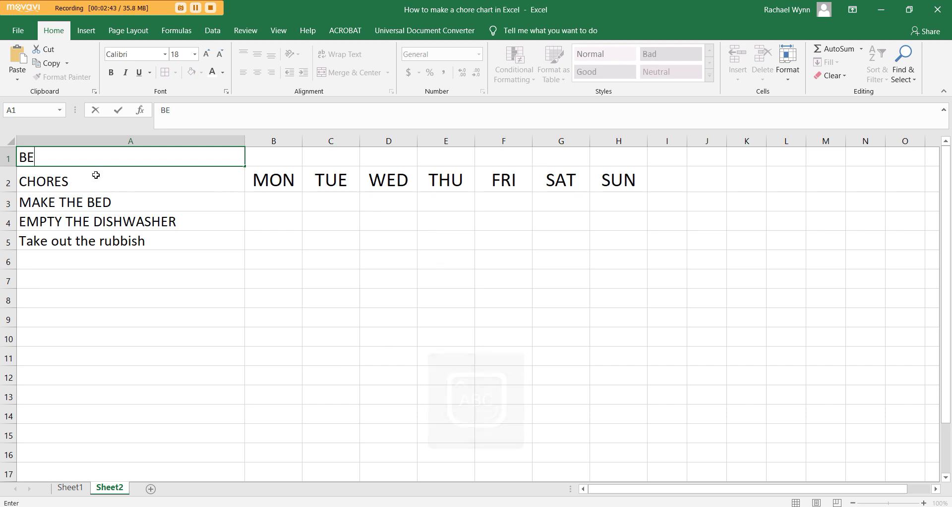
type("N'S CHORES")
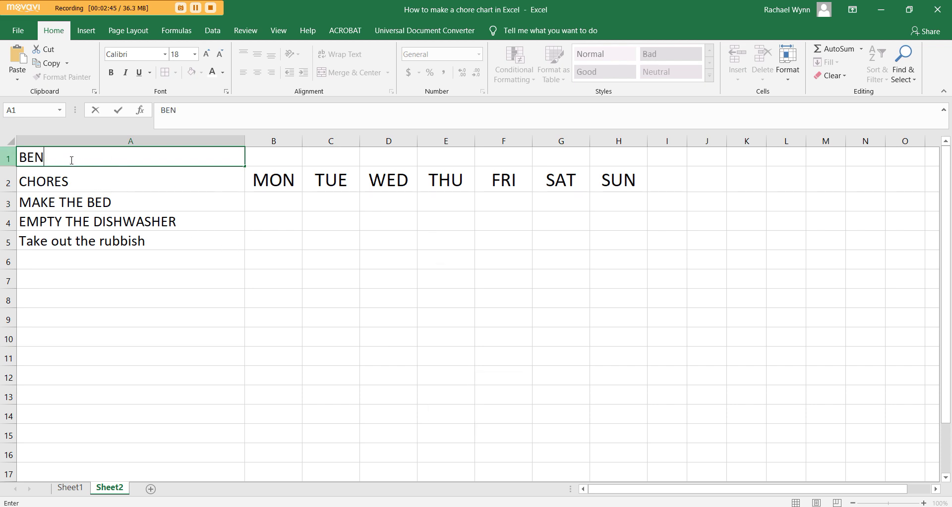
key("Return")
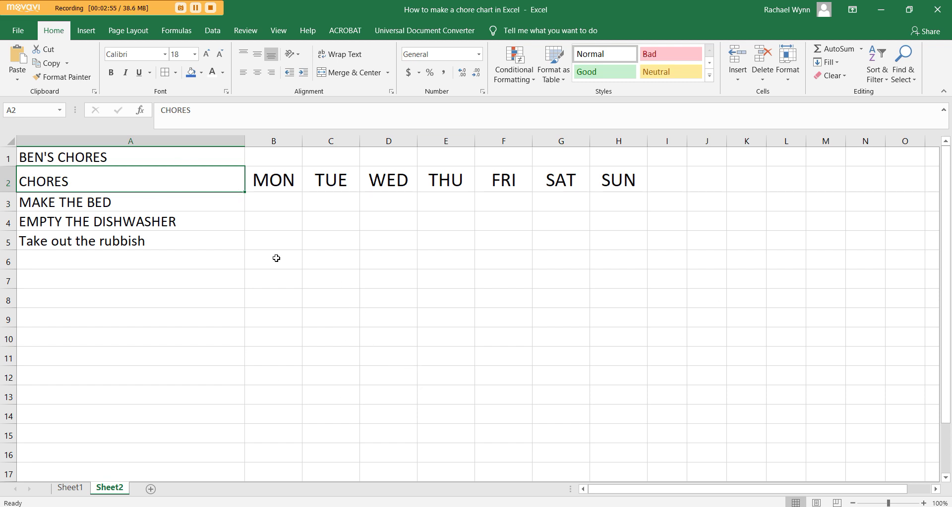
left_click(210, 158)
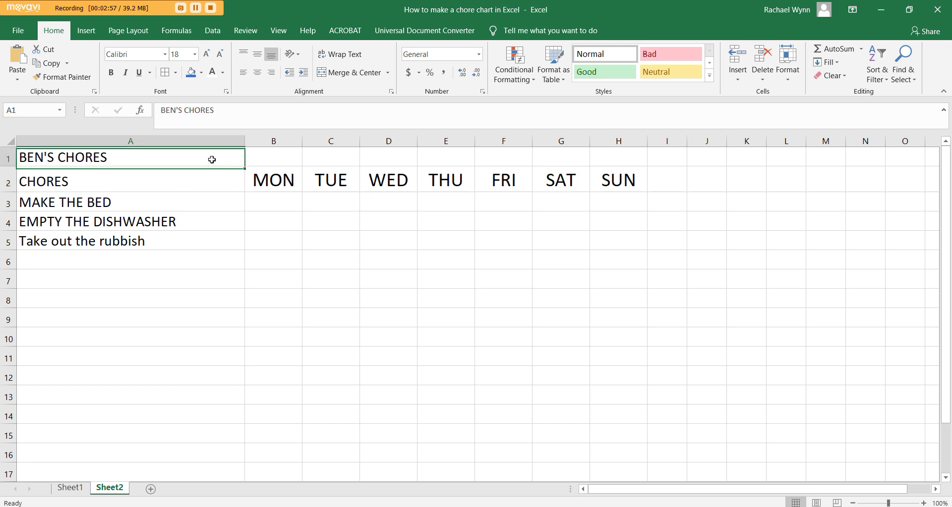
Merge cells A1 to H1 and centre the chart title across the full width of the table.
left_click_drag(141, 156, 618, 153)
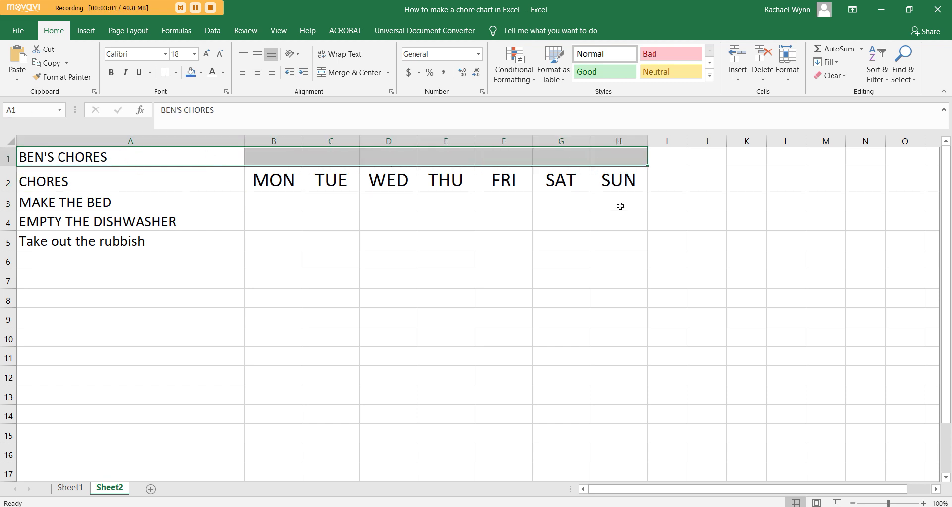
left_click(351, 72)
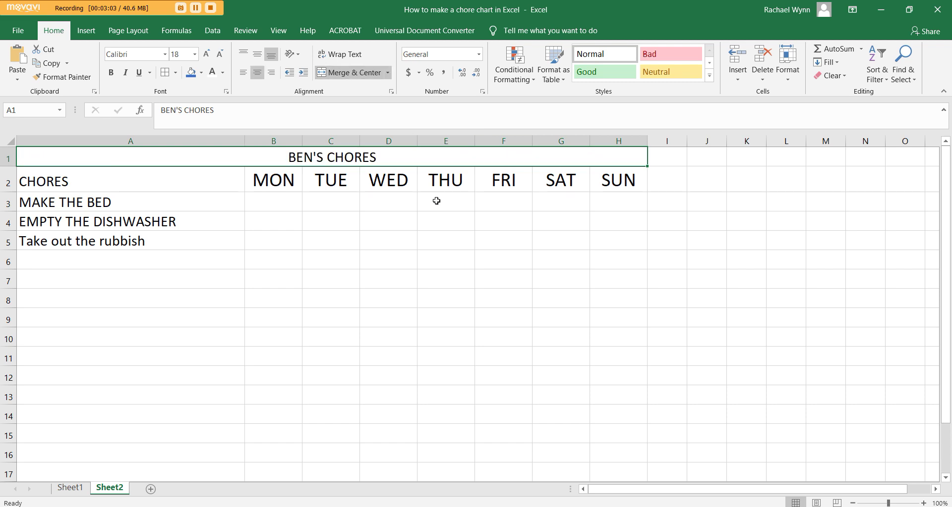
left_click(388, 73)
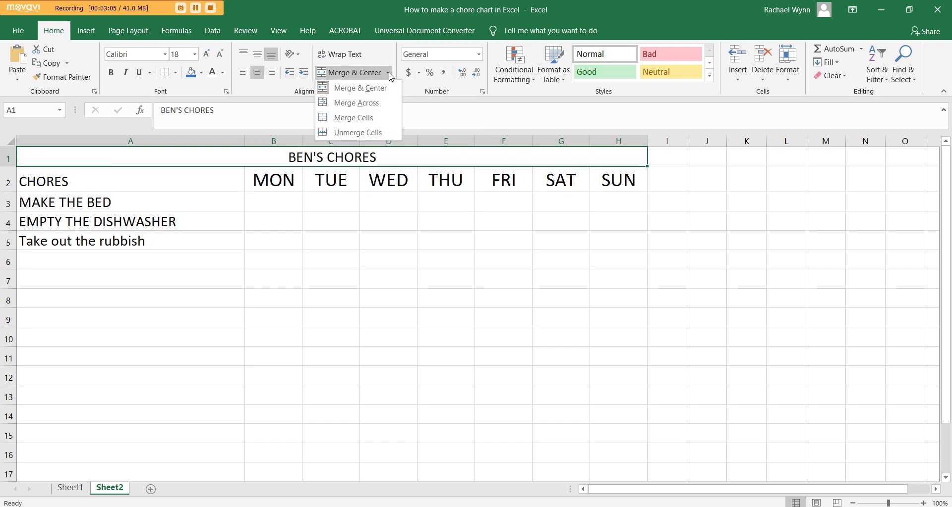
left_click(242, 72)
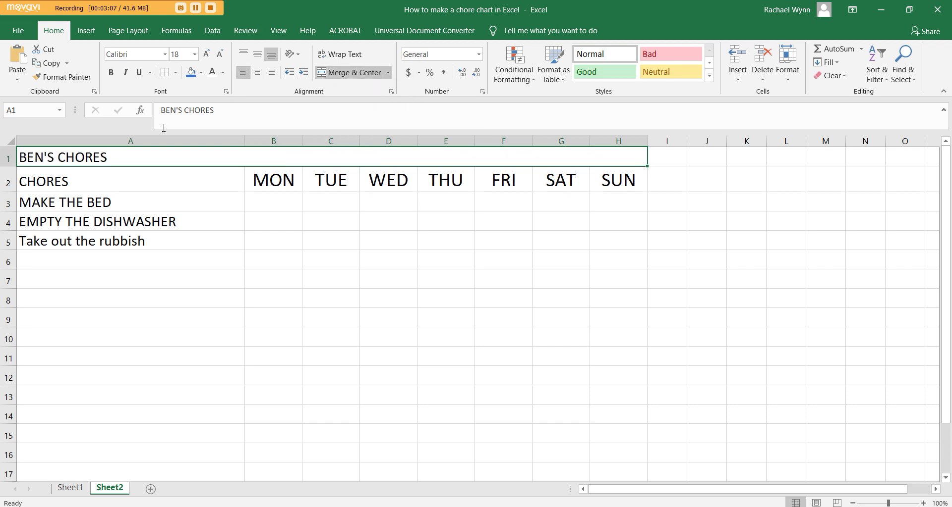
left_click(257, 72)
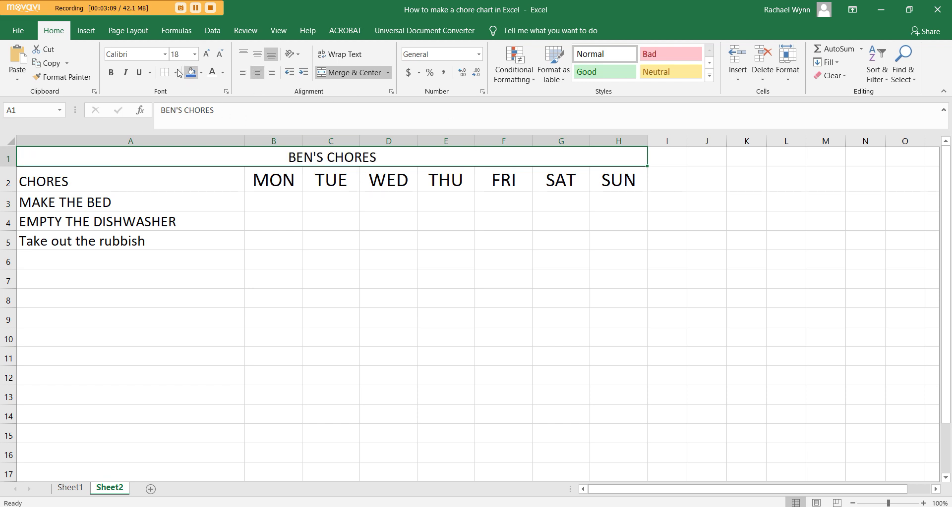
Set the font size of the merged title to 30.
left_click(184, 53)
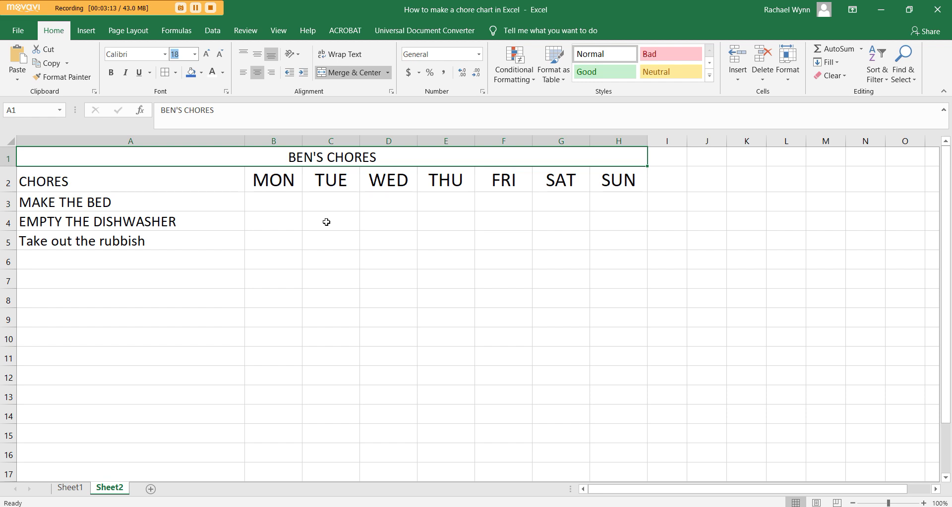
type("30")
key("Return")
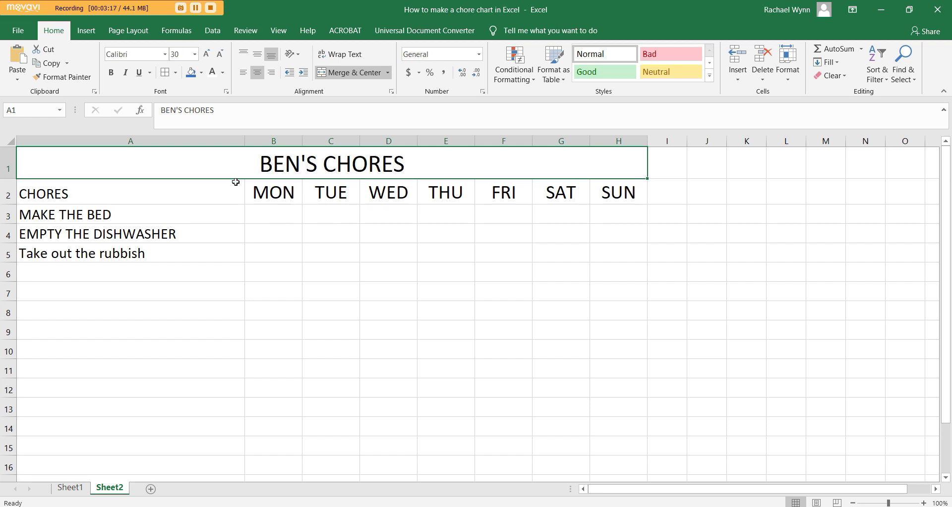
Fill the merged title cell with the main blue theme colour and make its text white.
left_click(202, 74)
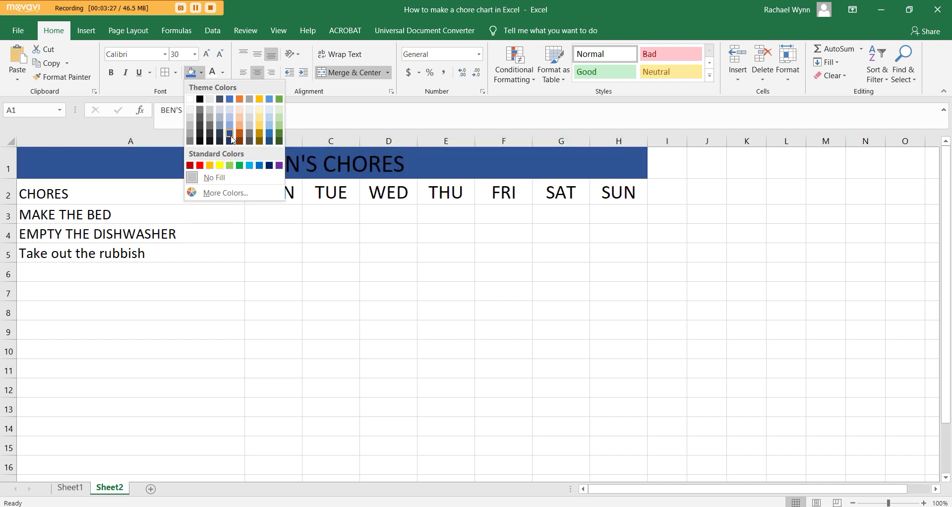
left_click(230, 99)
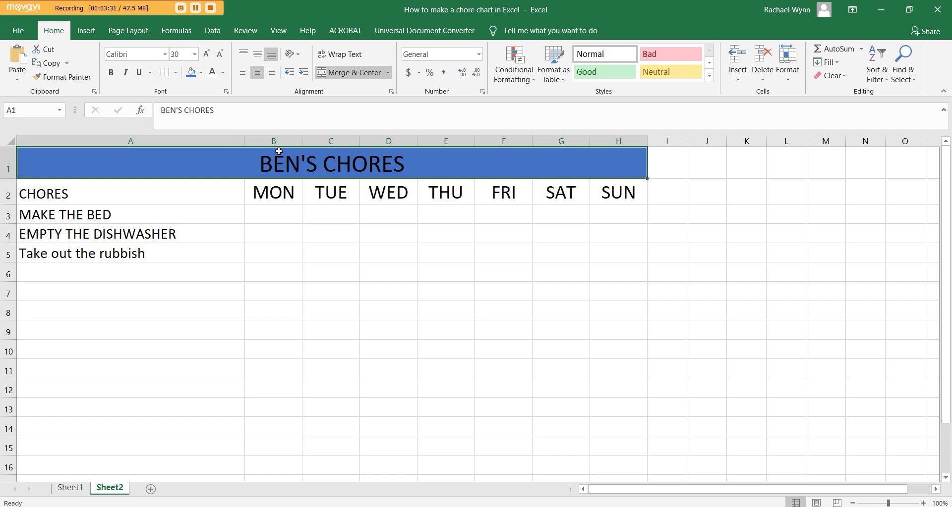
left_click(212, 72)
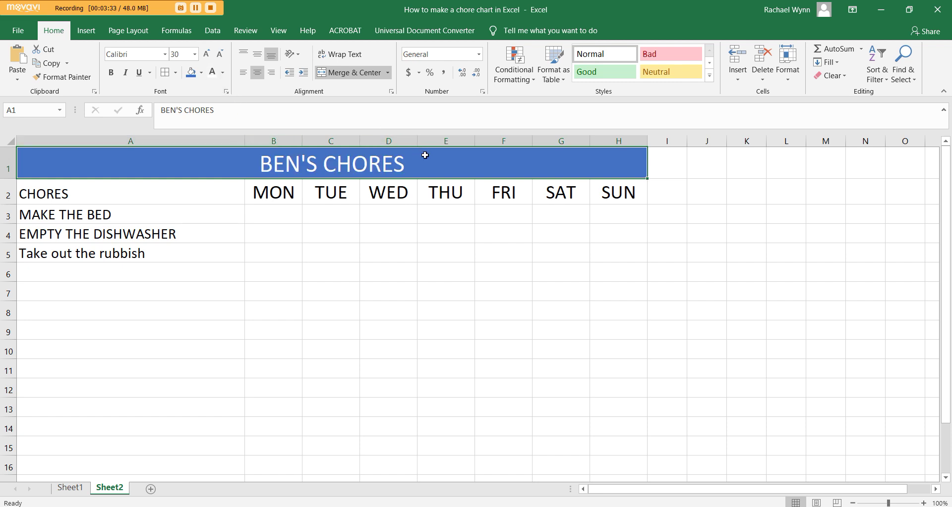
left_click(222, 73)
left_click(222, 110)
left_click(223, 73)
left_click(213, 111)
Fill the heading row A2 to H2 with the gold theme colour and make its text white.
left_click_drag(629, 196, 202, 191)
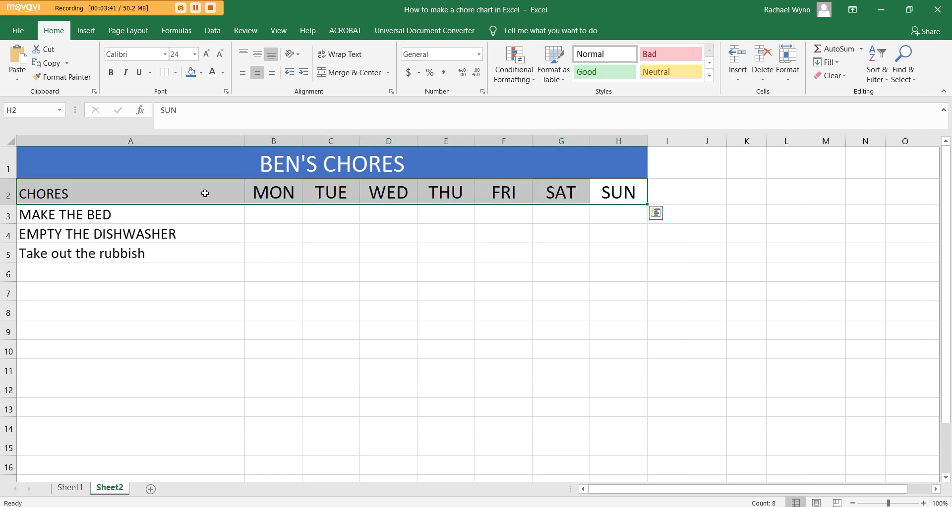
left_click(202, 73)
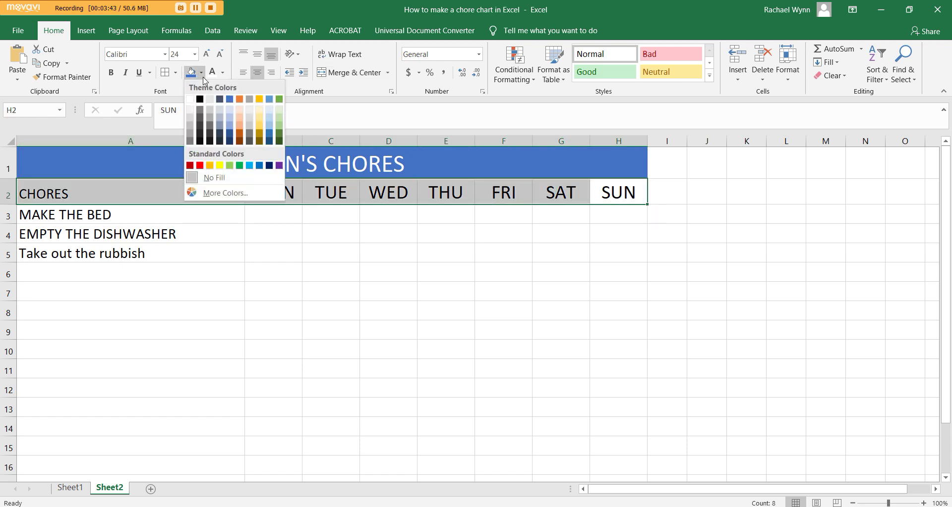
left_click(259, 99)
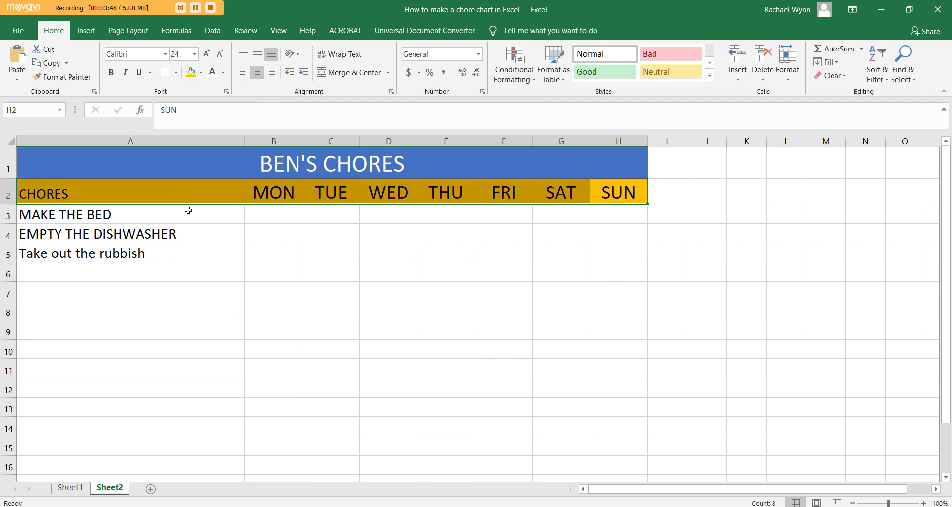
left_click(212, 73)
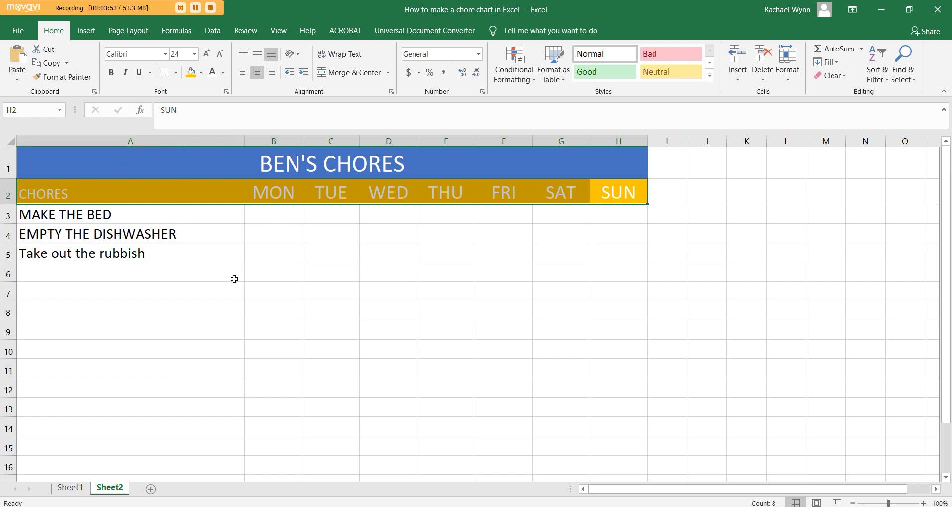
Make the whole sheet bold, then remove the bold from the chore names in cells A3 to A5.
left_click(11, 142)
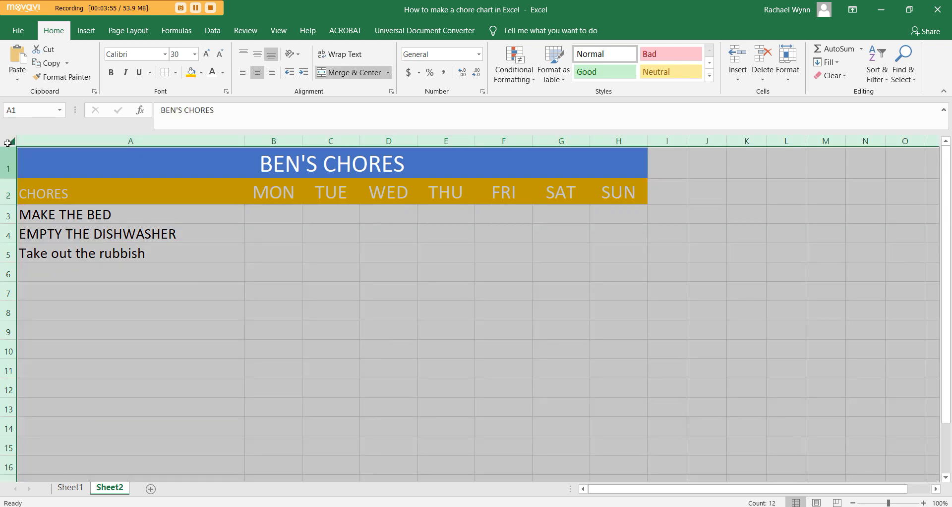
left_click(111, 73)
left_click(237, 250)
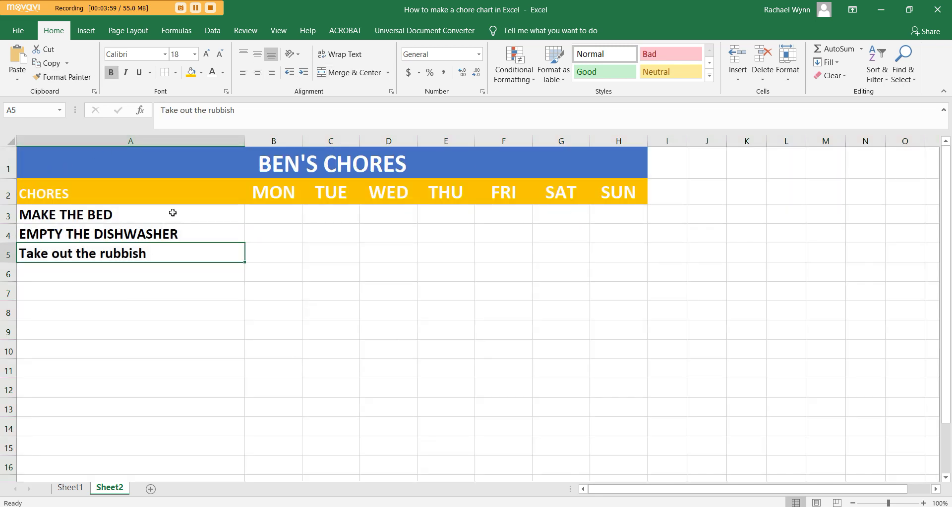
left_click_drag(169, 213, 167, 254)
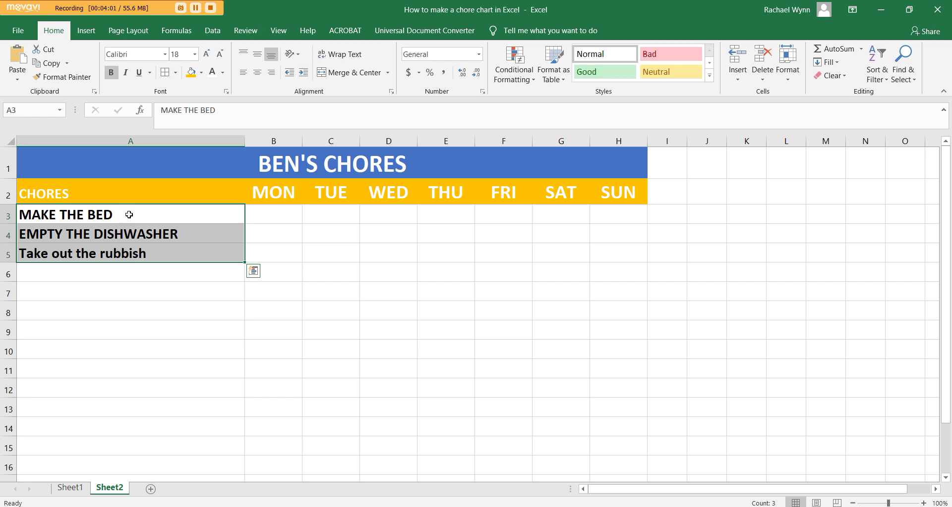
left_click(111, 73)
left_click(125, 73)
left_click(125, 73)
left_click(377, 291)
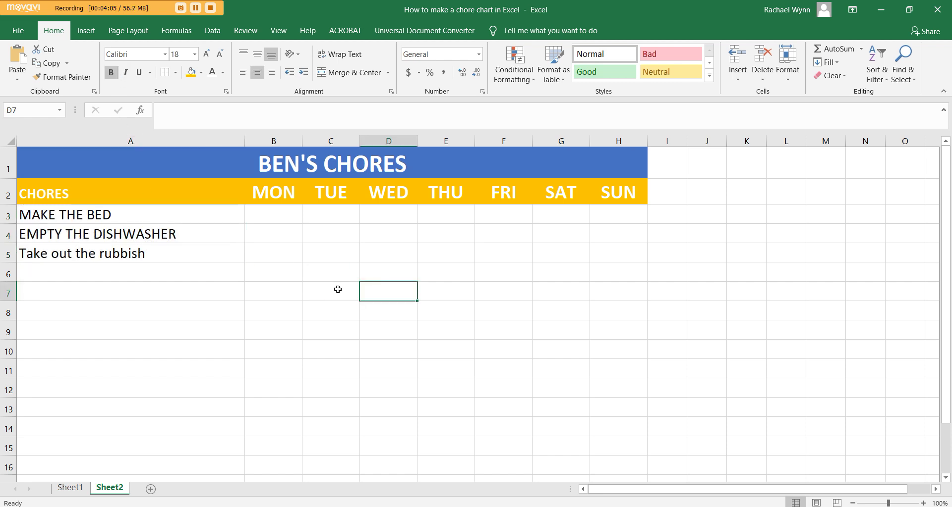
Set the font size of the heading row A2 to H2 to 24 so CHORES matches the weekdays.
left_click(61, 195)
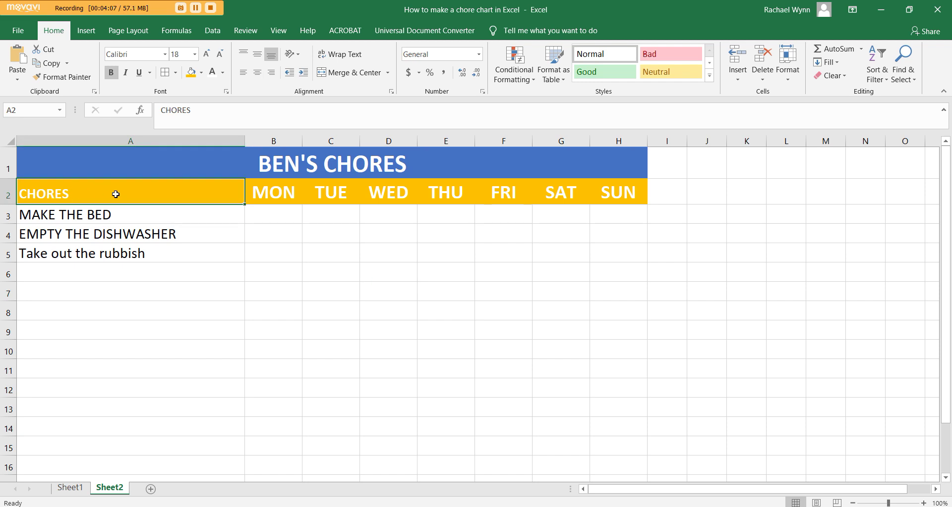
left_click(286, 192)
left_click_drag(44, 195, 619, 194)
left_click(177, 54)
type("24")
key("Return")
left_click(303, 224)
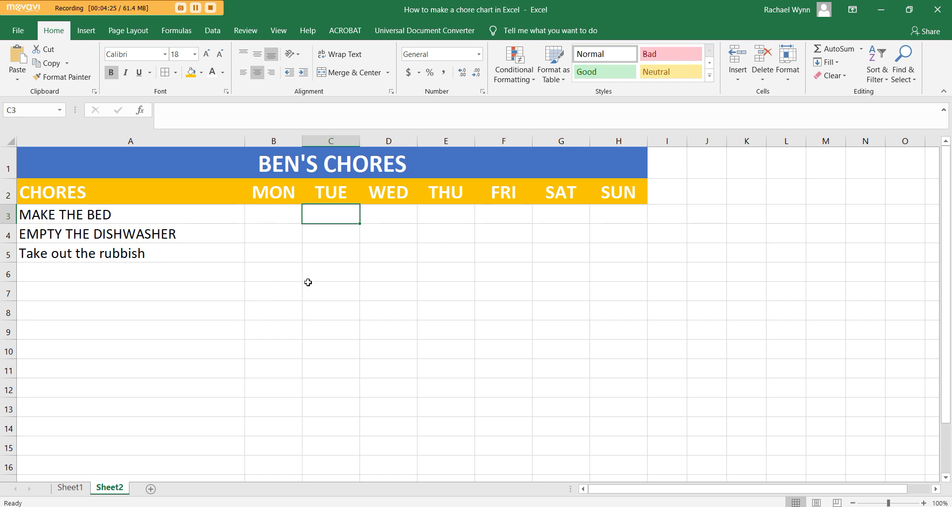
Hide the sheet's gridlines for a preview and show them again.
left_click(280, 35)
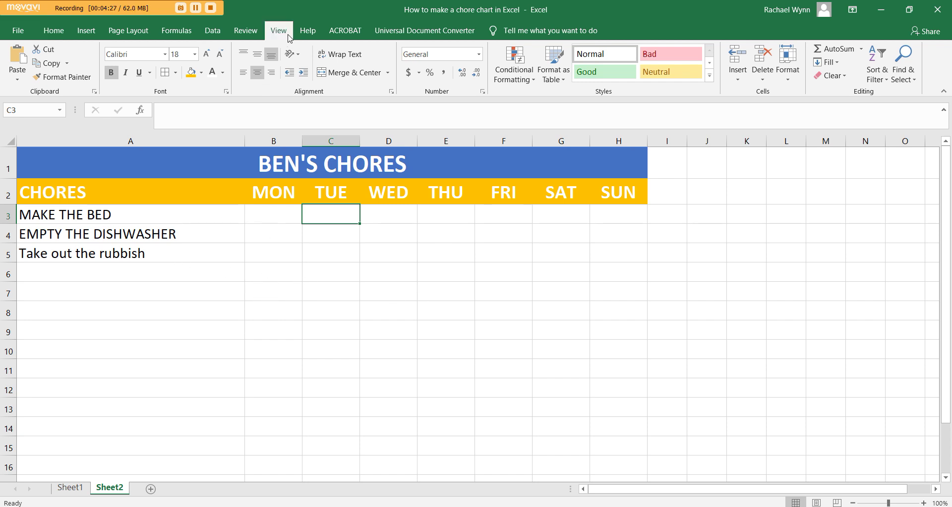
left_click(138, 73)
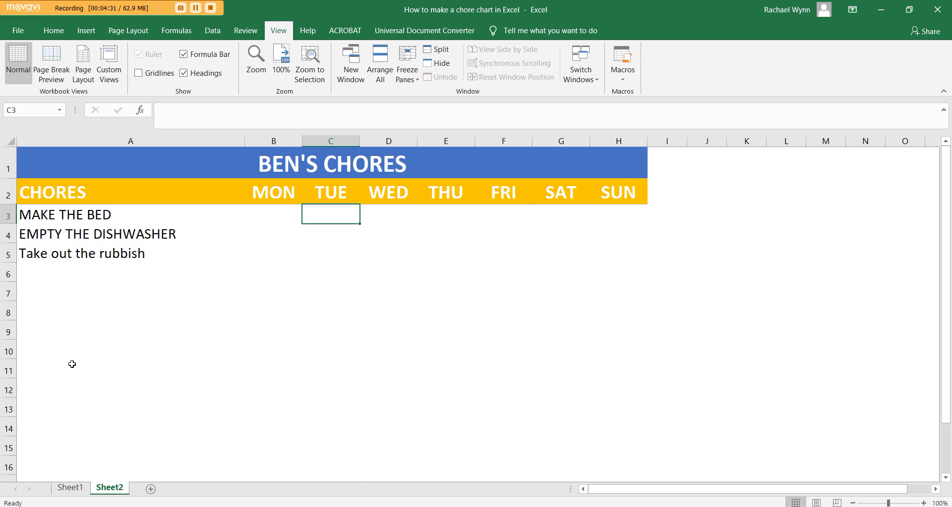
left_click(138, 73)
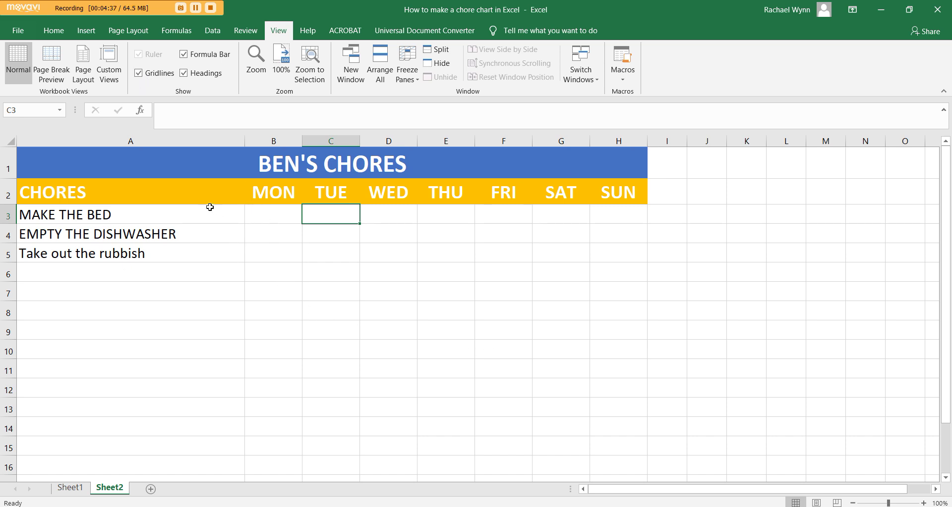
Select the chore grid A3 to H11 and choose a thicker solid line style for its borders.
left_click(53, 30)
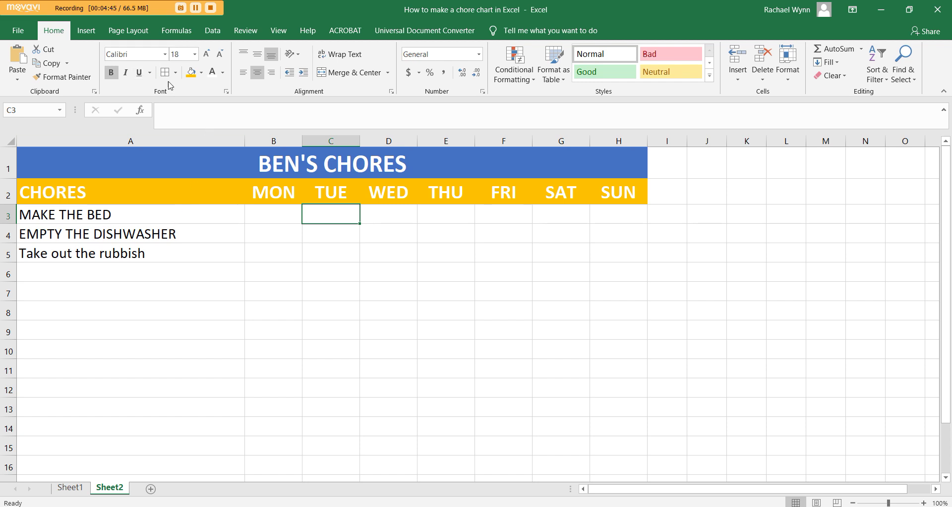
left_click_drag(151, 216, 608, 448)
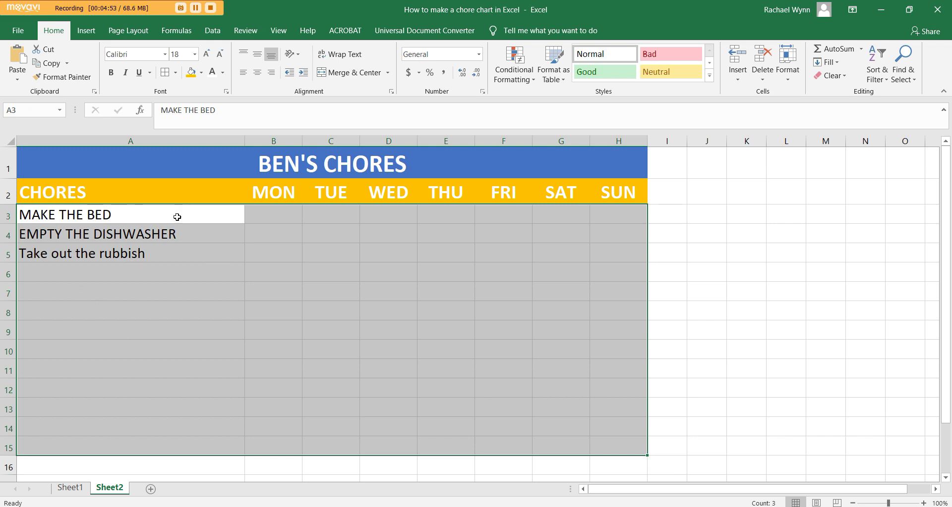
left_click_drag(168, 211, 613, 371)
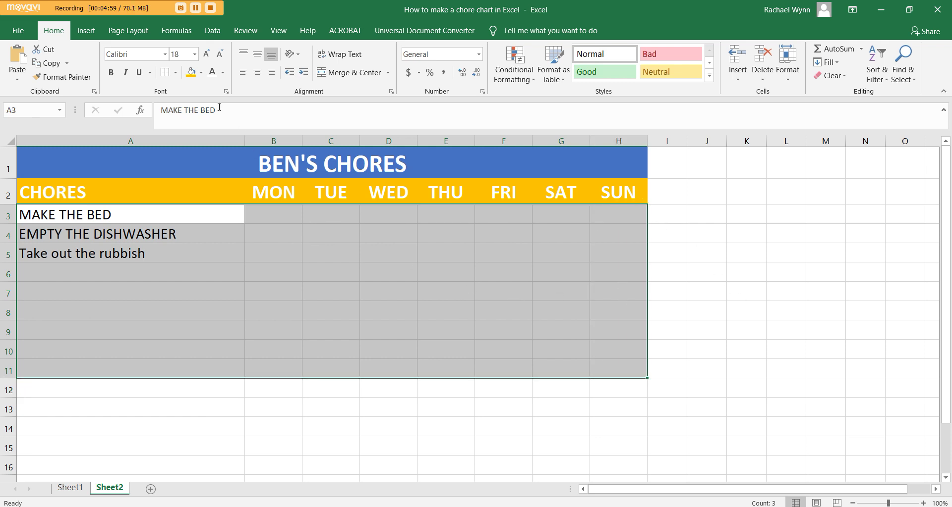
left_click(176, 72)
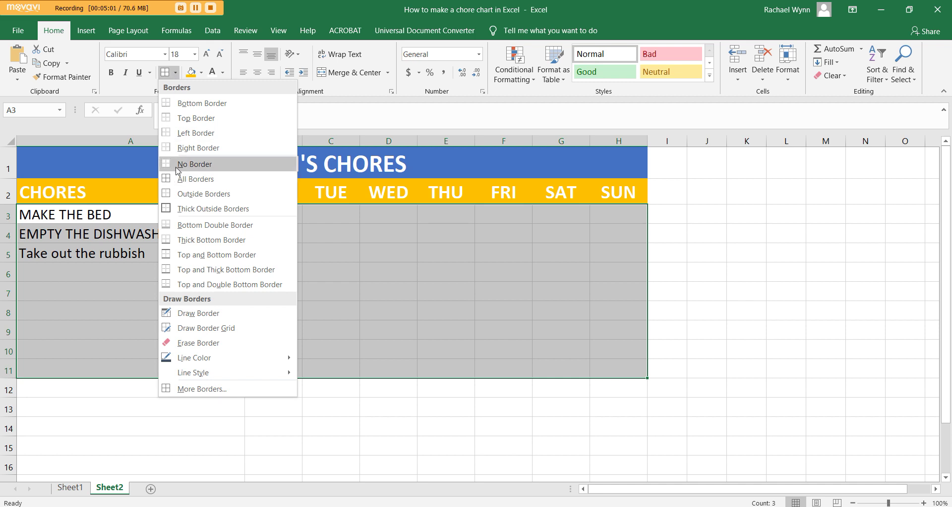
mouse_move(245, 371)
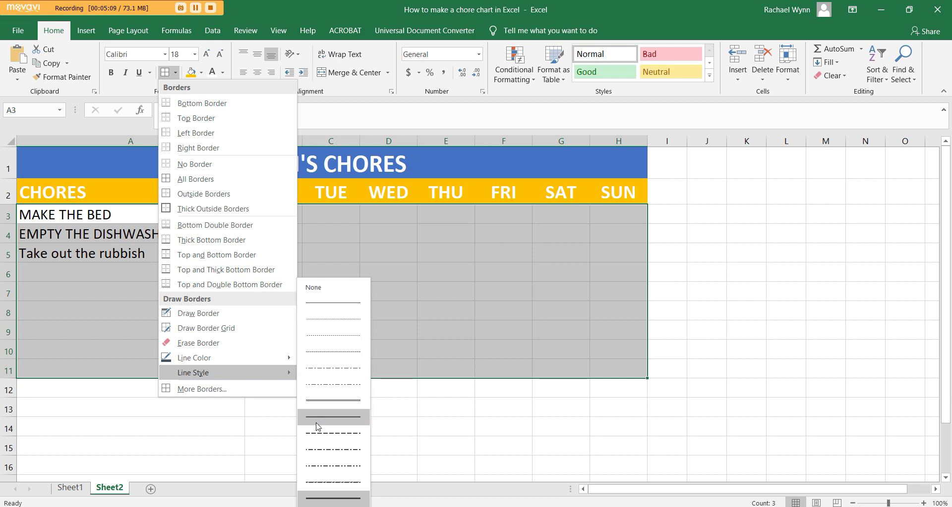
left_click(349, 421)
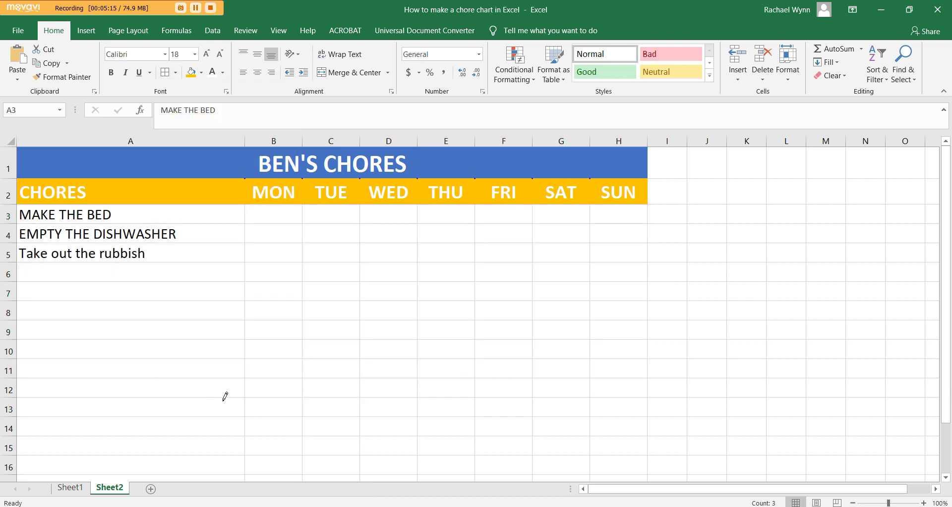
Set the border line colour to Blue, Accent 1 and apply borders to all cells in A3 to H11.
left_click(175, 72)
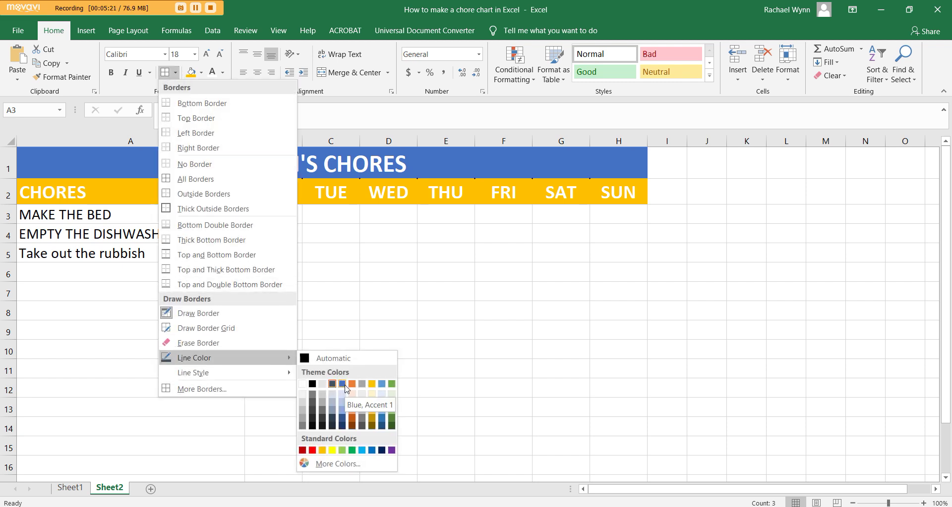
left_click(345, 387)
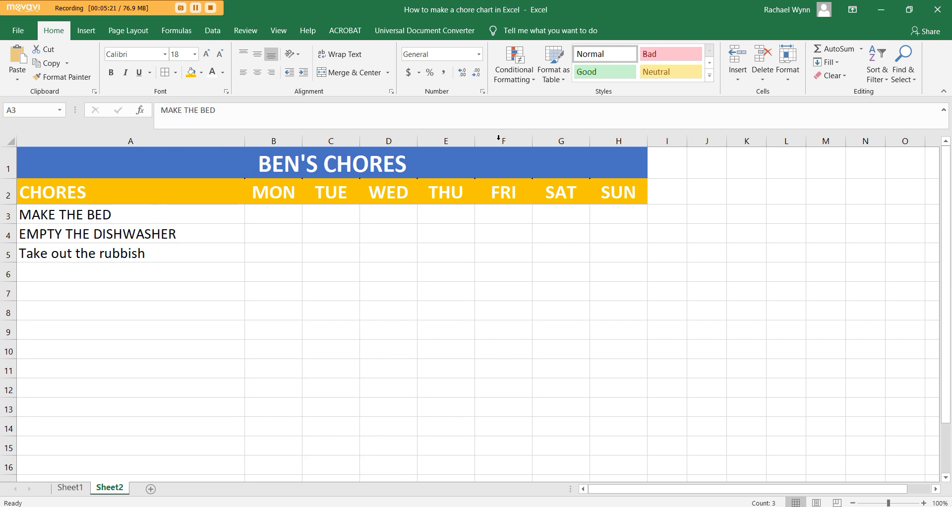
left_click(175, 73)
mouse_move(268, 362)
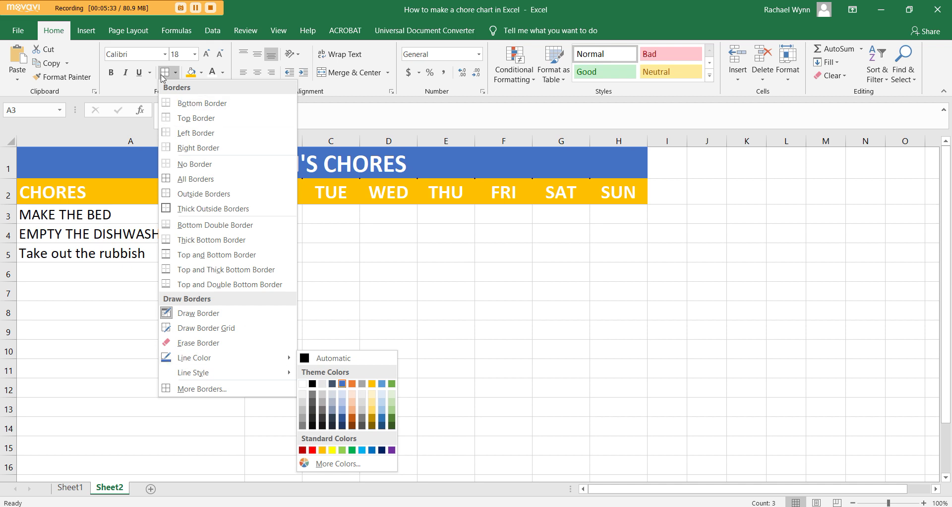
left_click(214, 327)
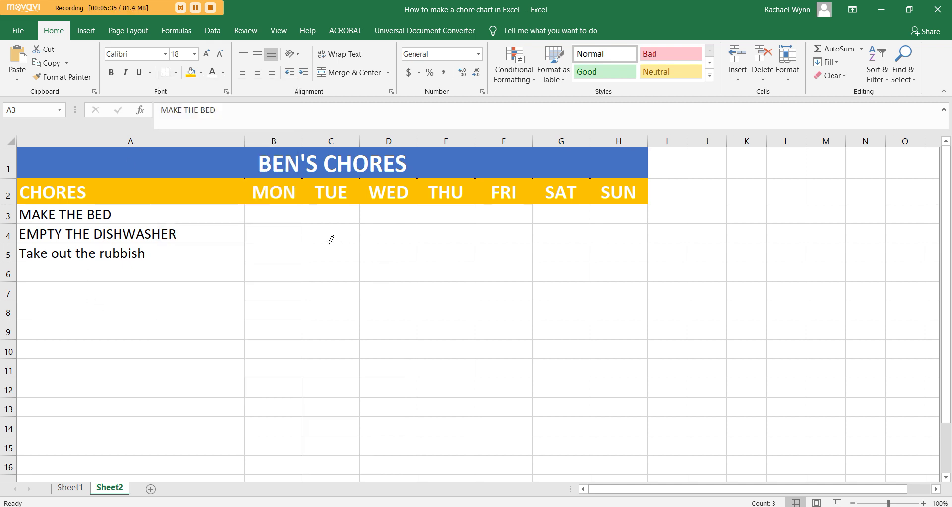
key("Escape")
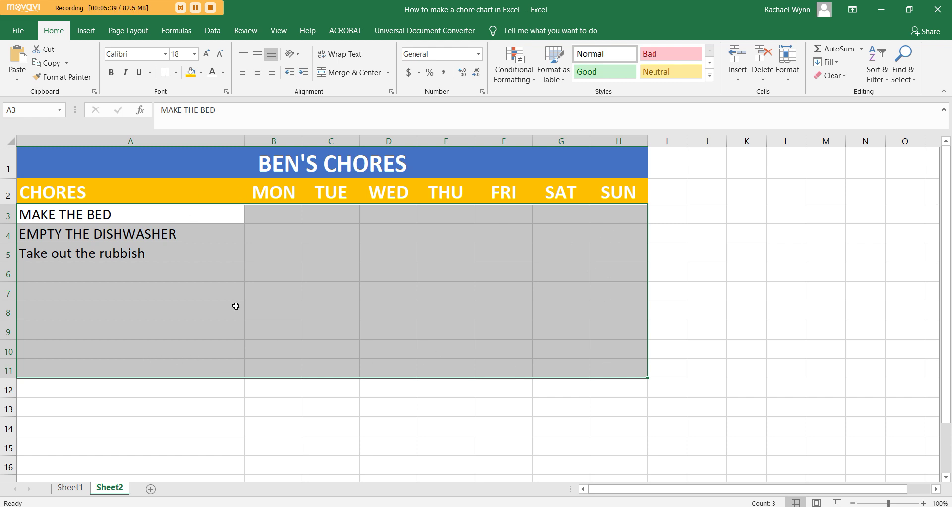
left_click(165, 73)
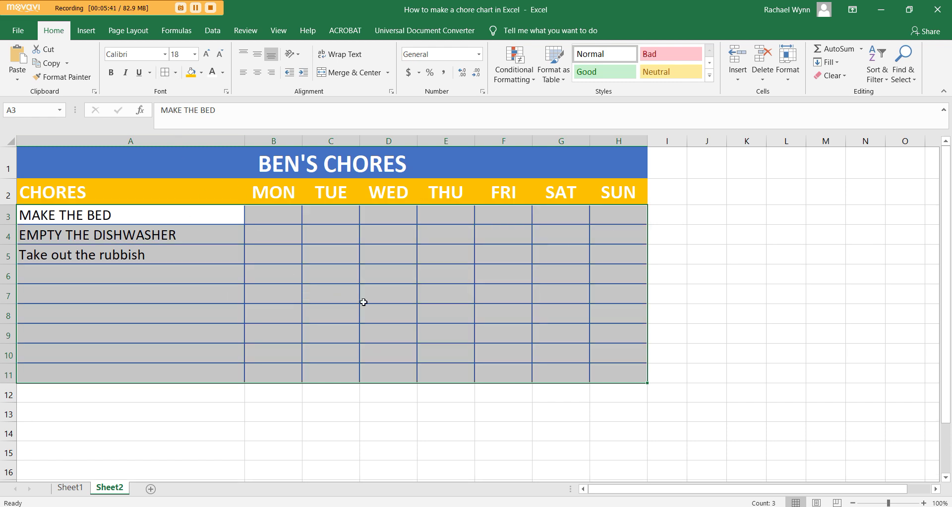
Try the Automatic black line colour with borders on all cells in A3 to H11.
left_click(429, 300)
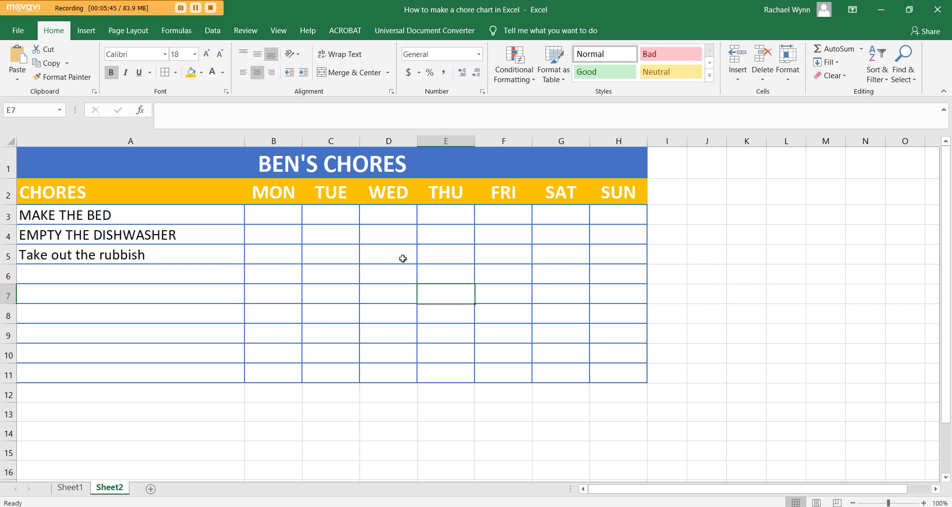
left_click_drag(232, 221, 638, 374)
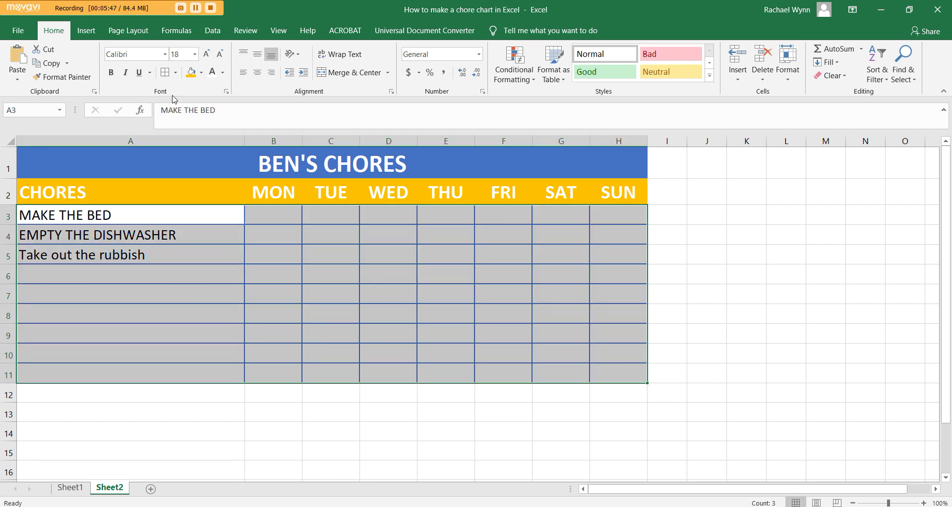
left_click(175, 72)
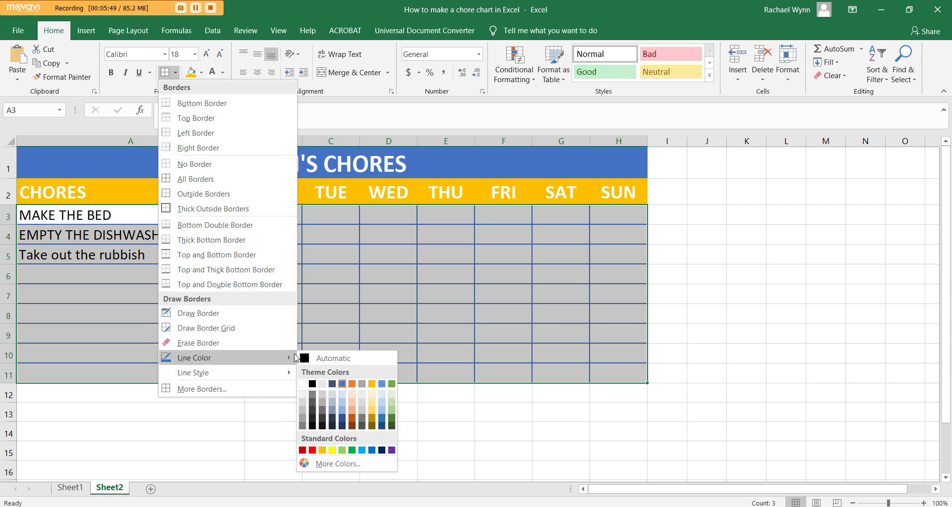
left_click(329, 358)
key("Escape")
mouse_move(198, 214)
left_mouse_down()
mouse_move(549, 311)
mouse_move(618, 372)
left_mouse_up()
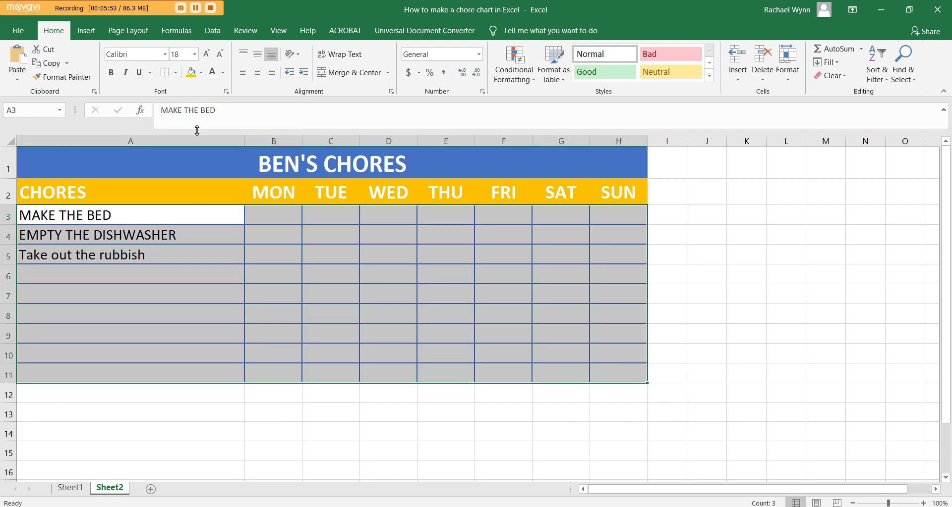
left_click(165, 72)
left_click(320, 320)
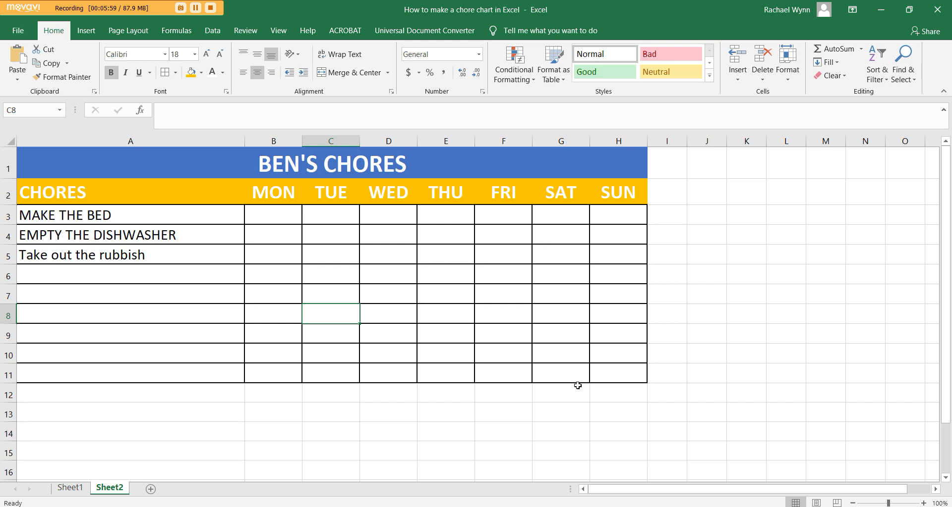
Undo the black borders on the chore grid.
key("ctrl+z")
left_click(560, 349)
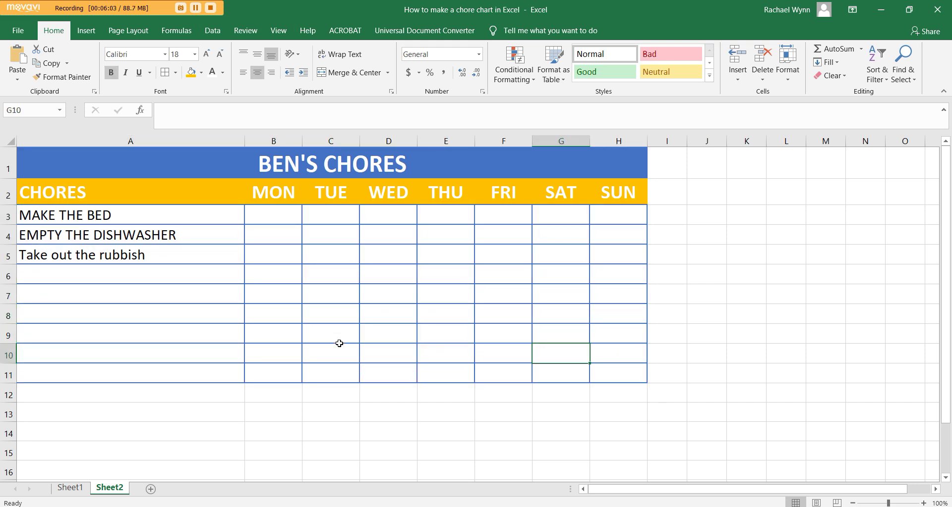
left_click(253, 229)
left_click(257, 217)
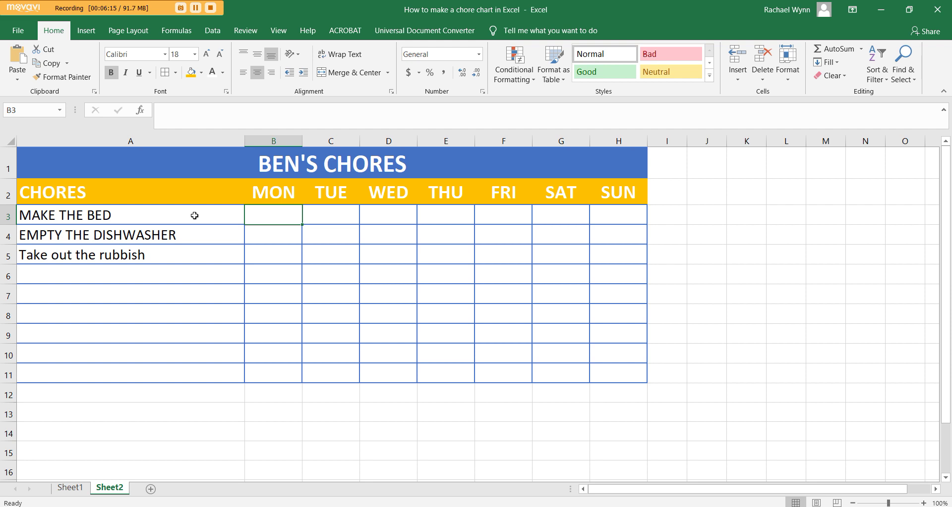
Increase the height of rows 3 to 11 evenly to make the chore grid taller.
left_click_drag(6, 226, 6, 226)
left_click_drag(4, 215, 5, 375)
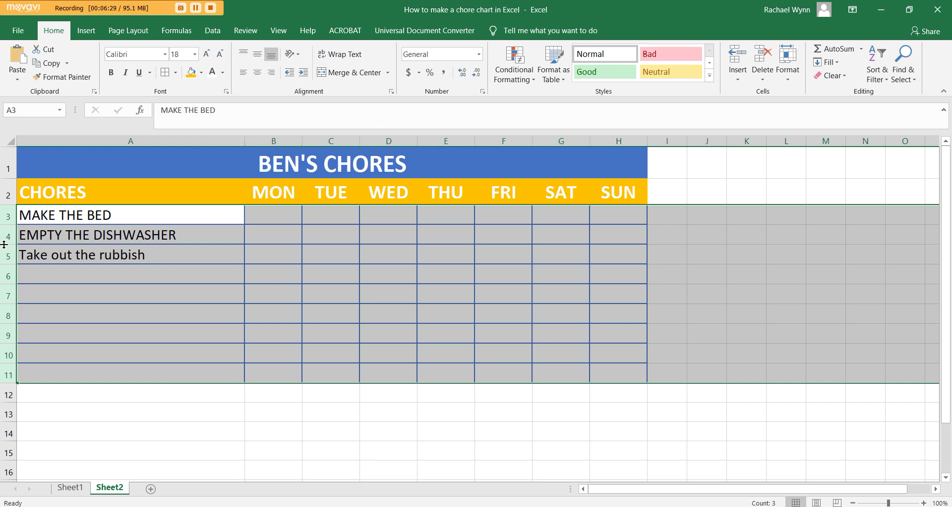
left_click_drag(9, 244, 9, 260)
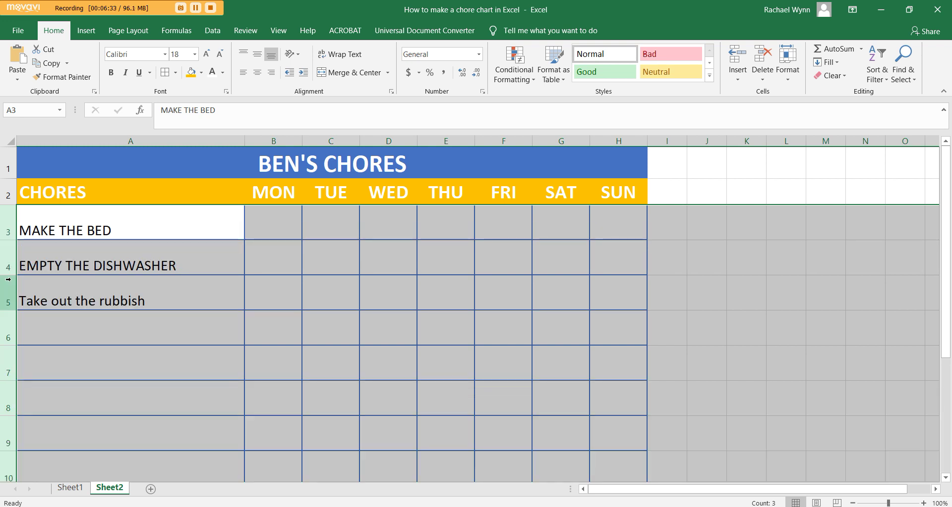
left_click(853, 503)
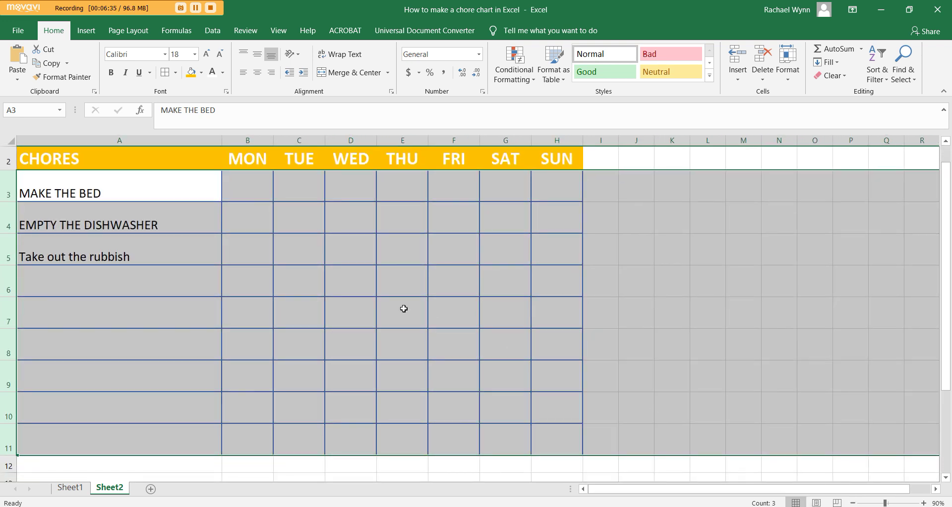
left_click(250, 253)
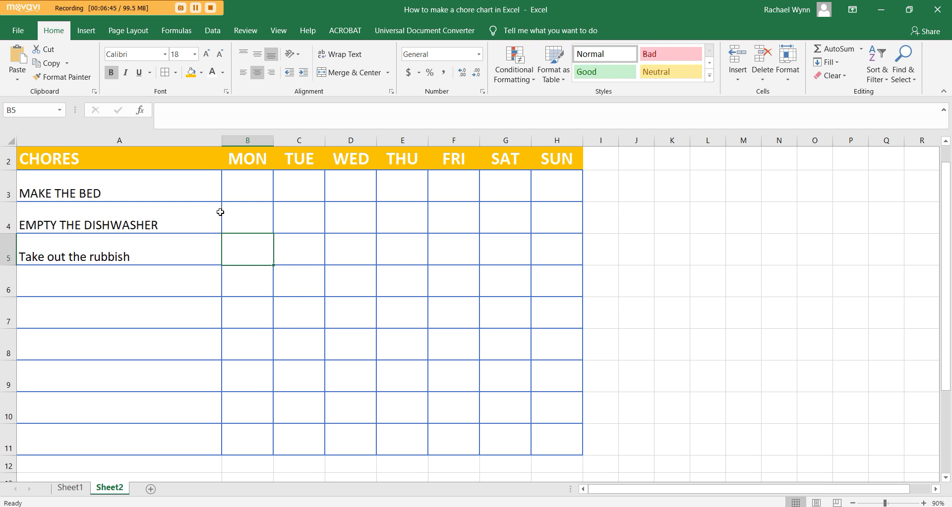
scroll(219, 212, "up", 1)
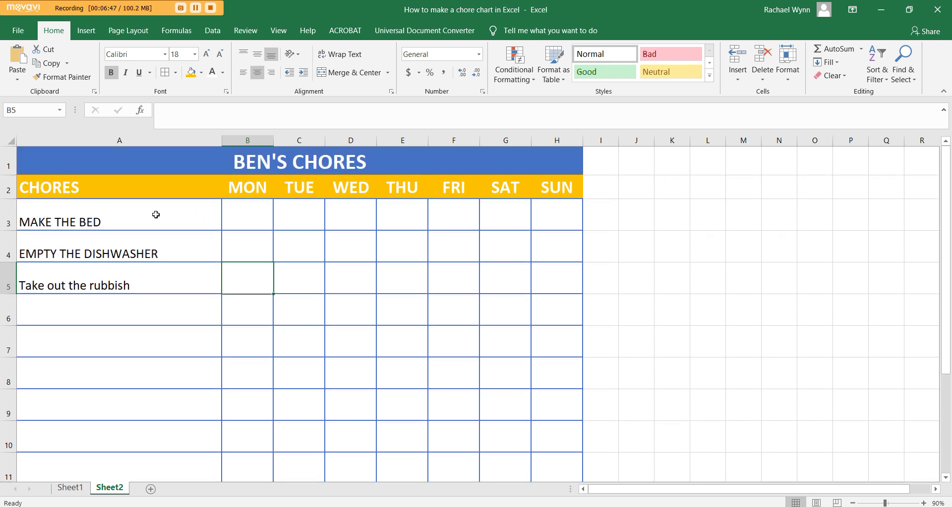
Align the contents of rows 3 to 11 vertically to the middle of their cells.
left_click_drag(8, 216, 26, 491)
left_click_drag(14, 432, 15, 431)
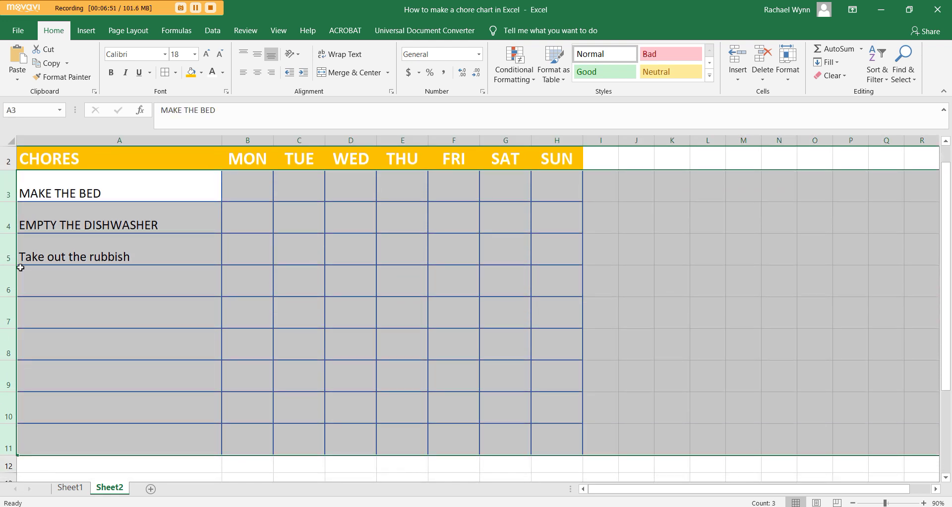
scroll(197, 318, "up", 1)
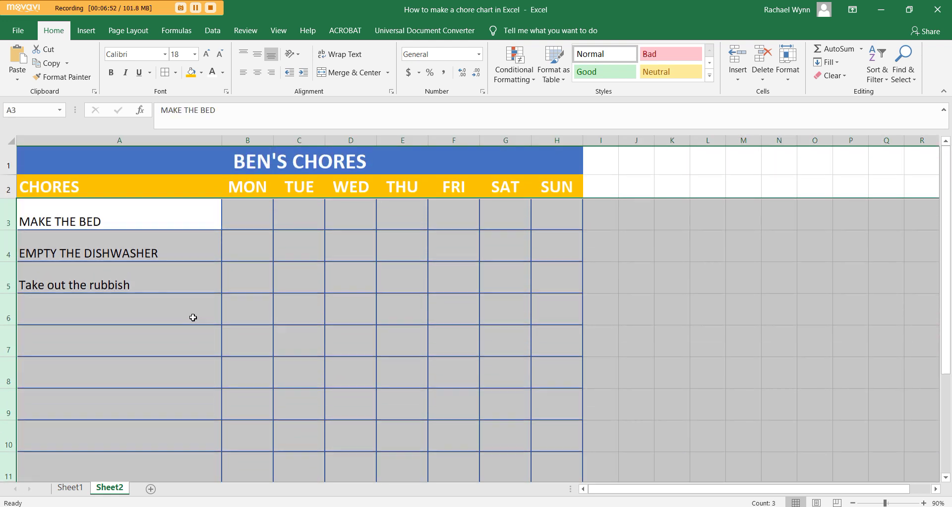
left_click(257, 54)
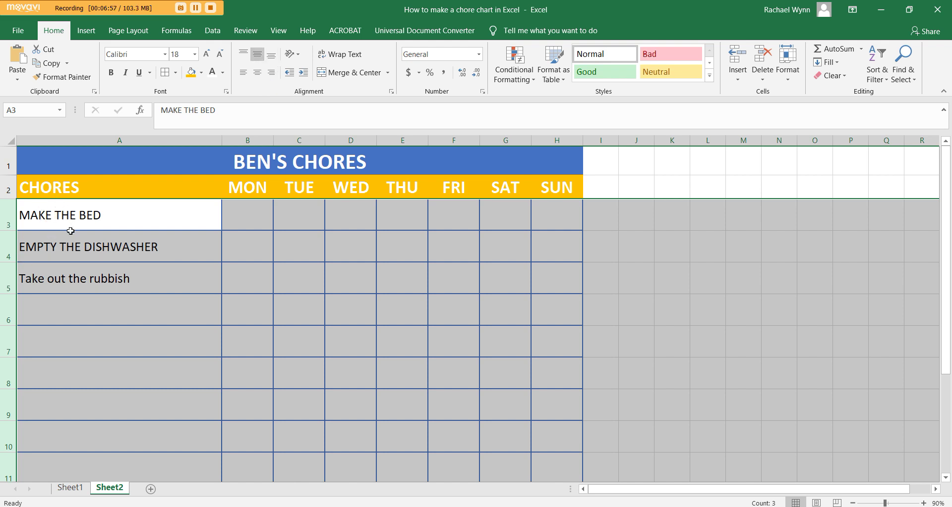
Try centre and right alignment on rows 3 to 11 and set them to left alignment.
left_click(257, 73)
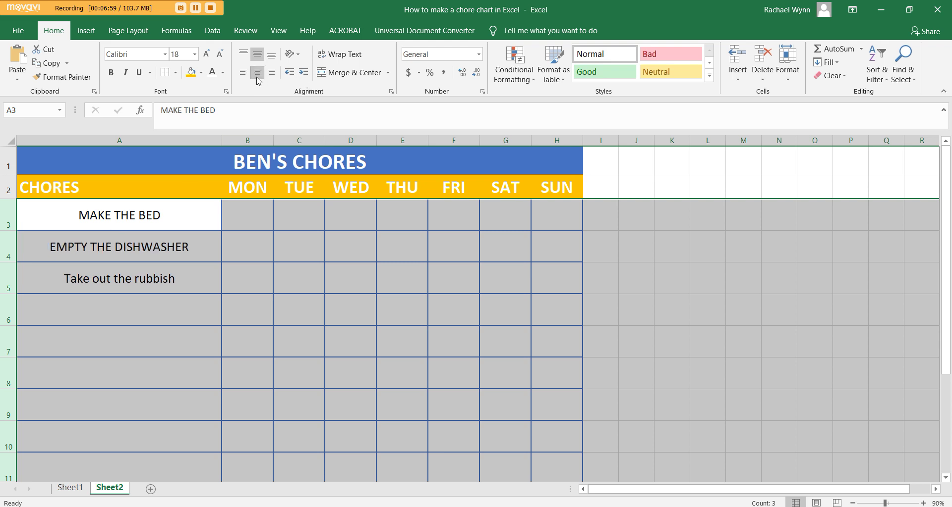
left_click(272, 74)
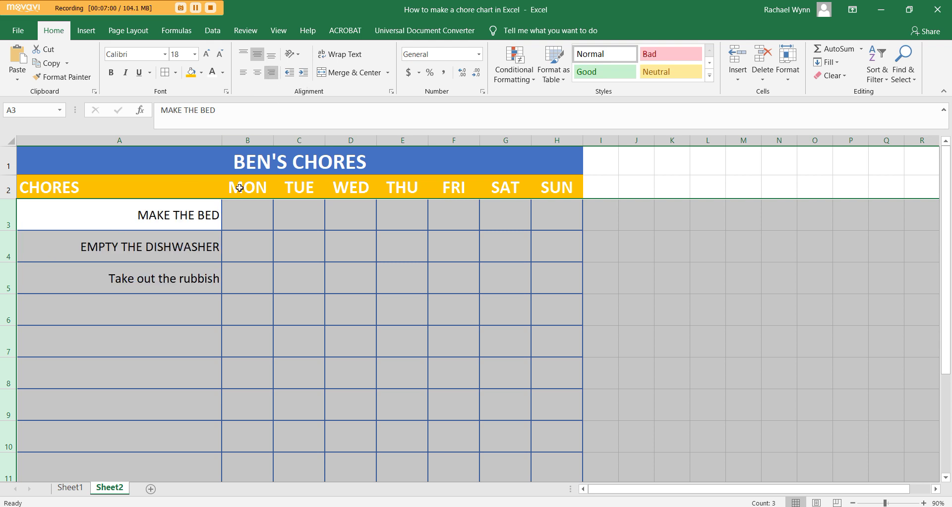
left_click(243, 74)
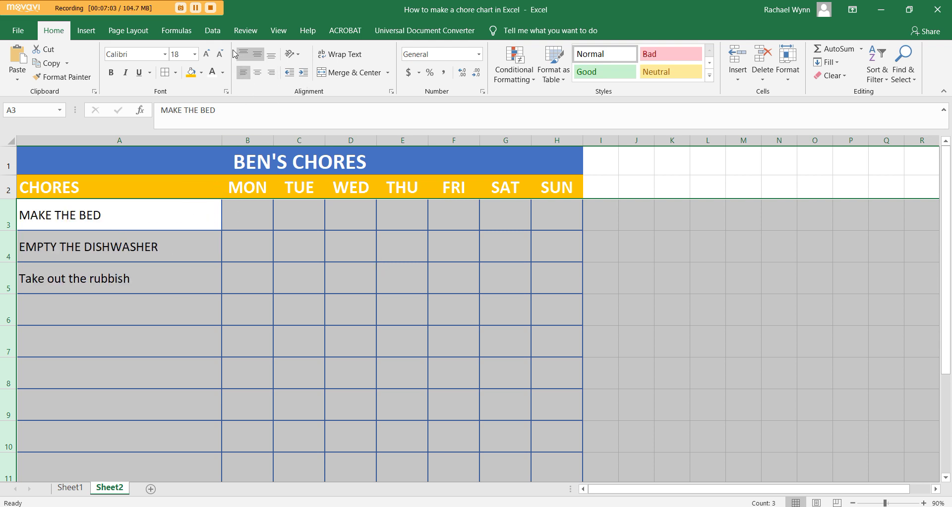
Increase the font size of rows 3 to 11 to 22.
left_click(208, 56)
left_click(208, 56)
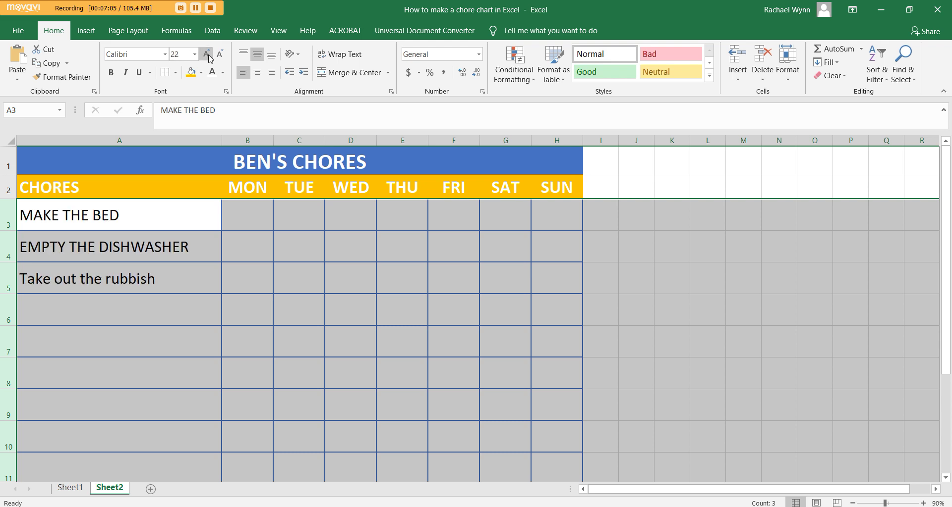
left_click(234, 284)
scroll(305, 320, "down", 1)
scroll(313, 327, "up", 1)
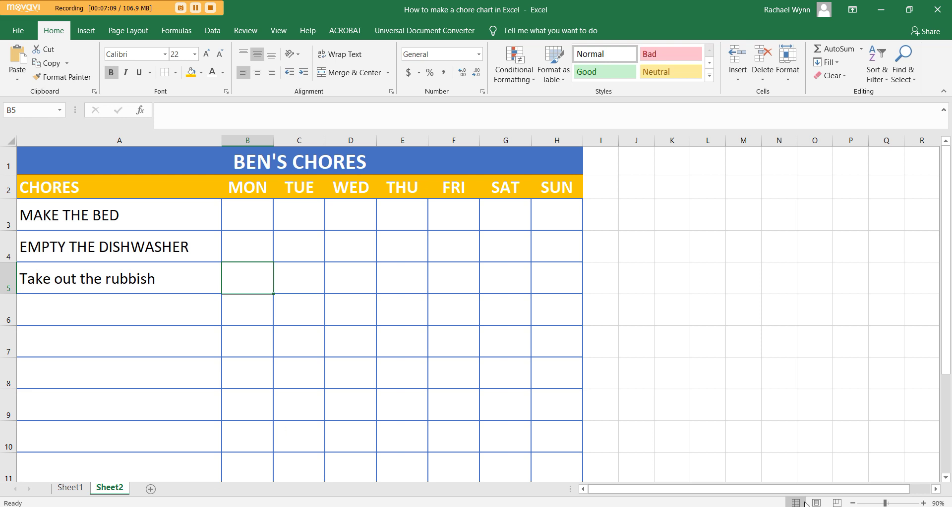
Enter TOTAL in cell A11 and align it to the right.
left_click(852, 503)
left_click(164, 423)
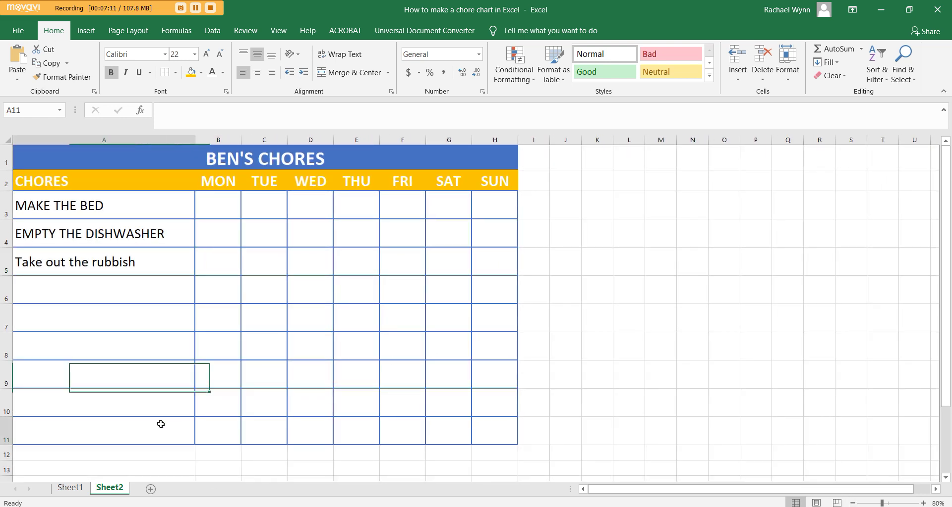
type("To")
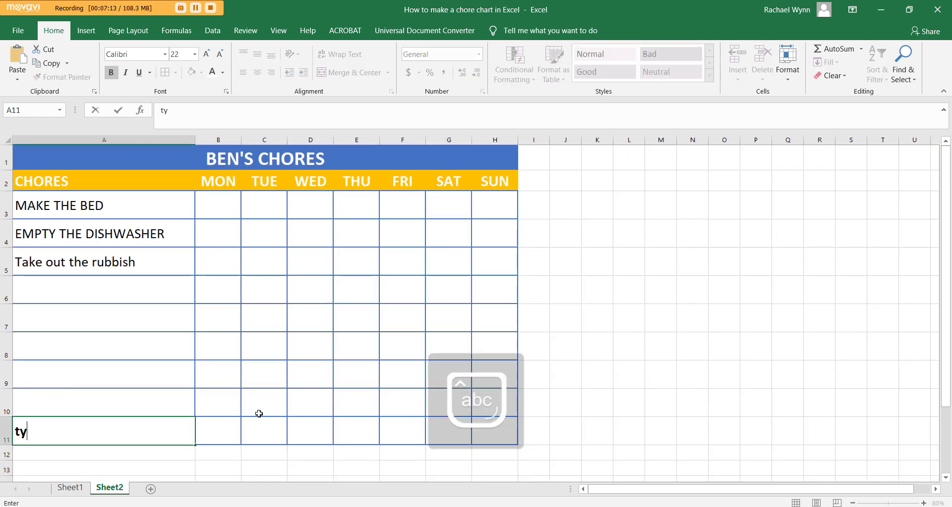
key("BackSpace")
key("BackSpace")
type("TOTAL")
key("ctrl+Return")
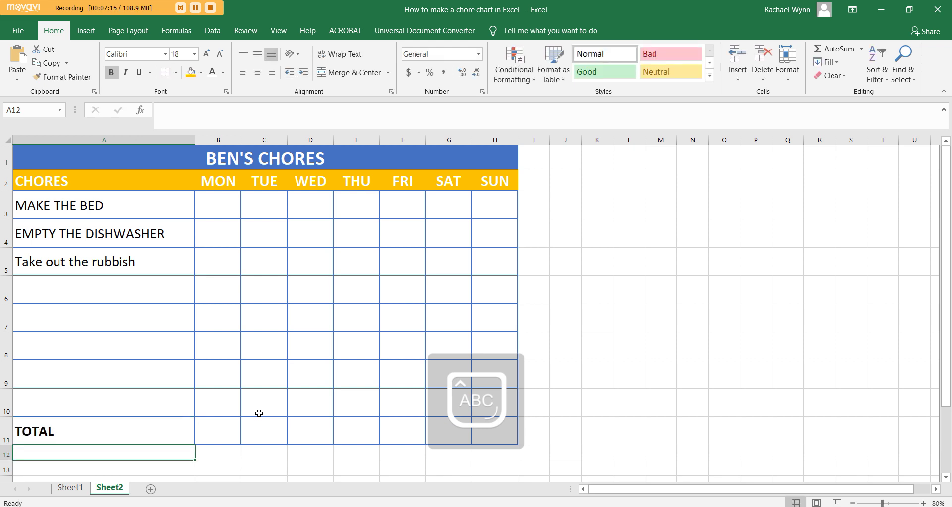
left_click(274, 73)
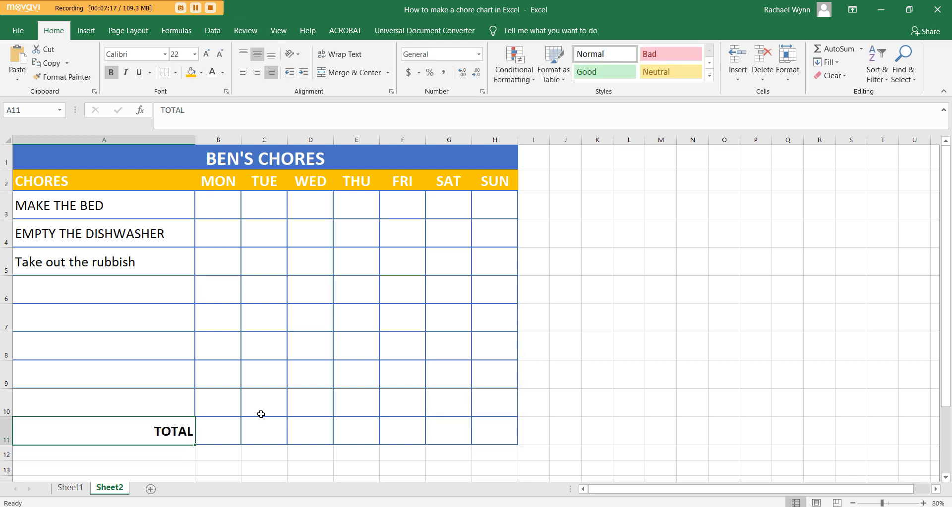
Enter $0.50 as the Monday amount in cell B11 of the TOTAL row.
left_click(220, 441)
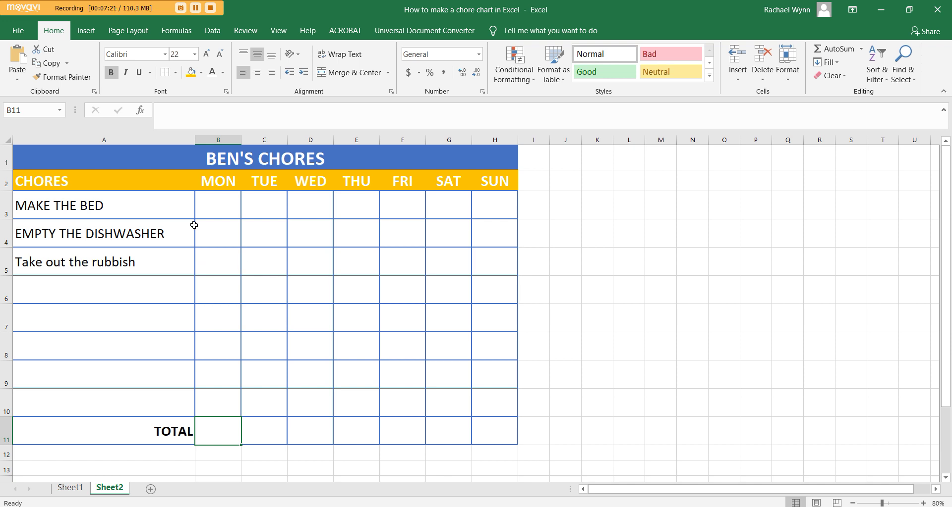
left_click(205, 212)
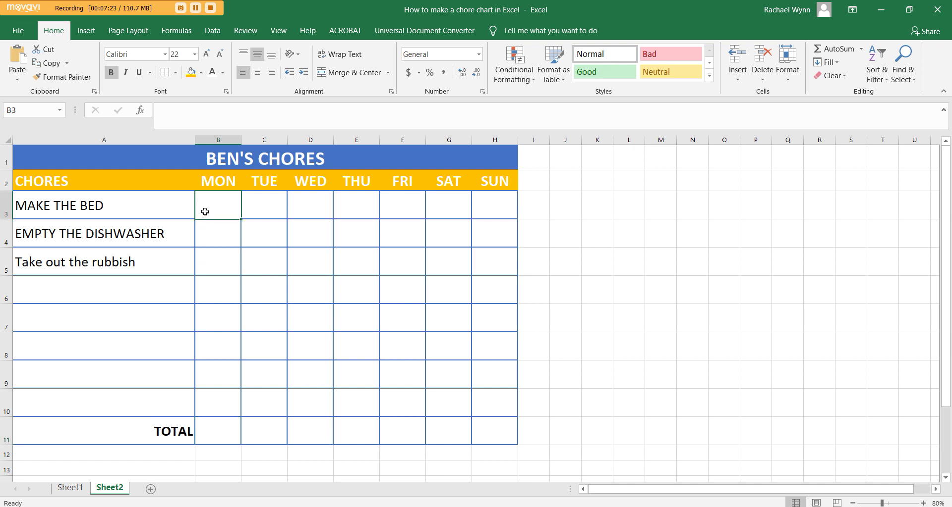
left_click(216, 433)
type("$0.50")
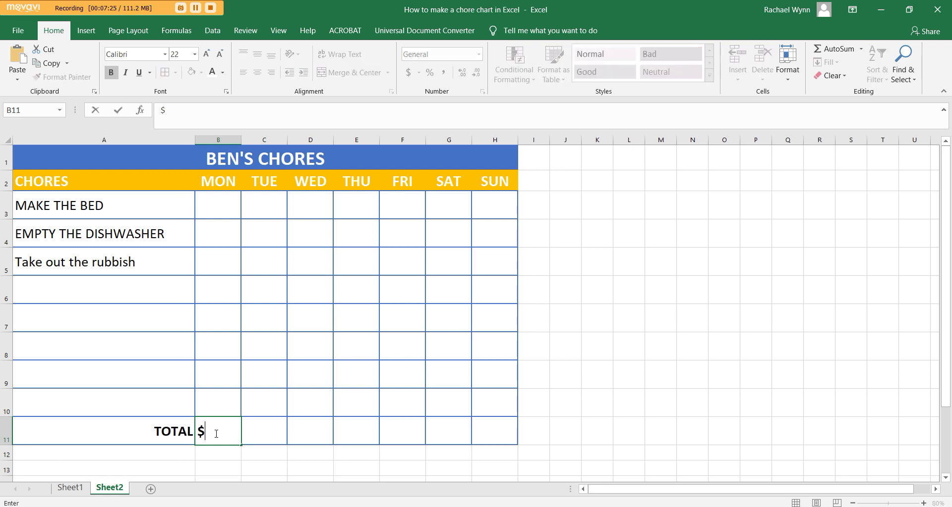
left_click(315, 425)
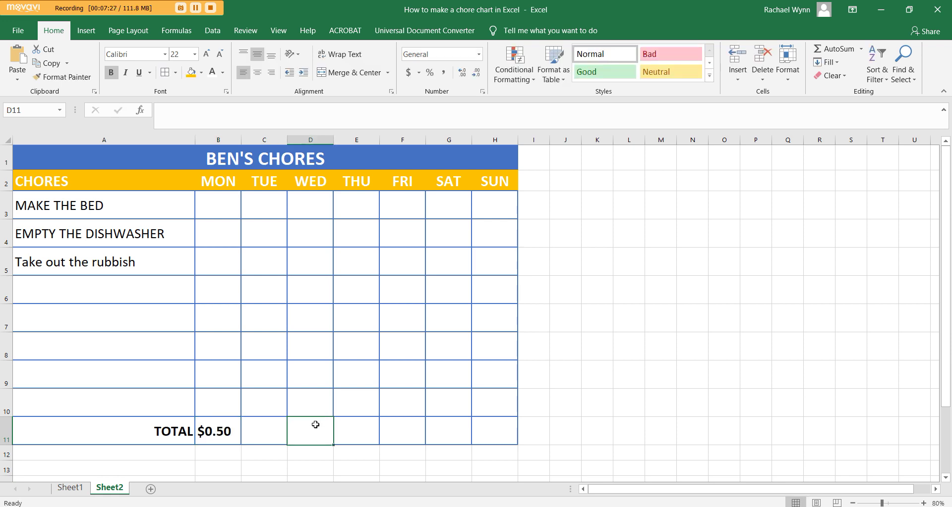
left_click_drag(212, 432, 490, 435)
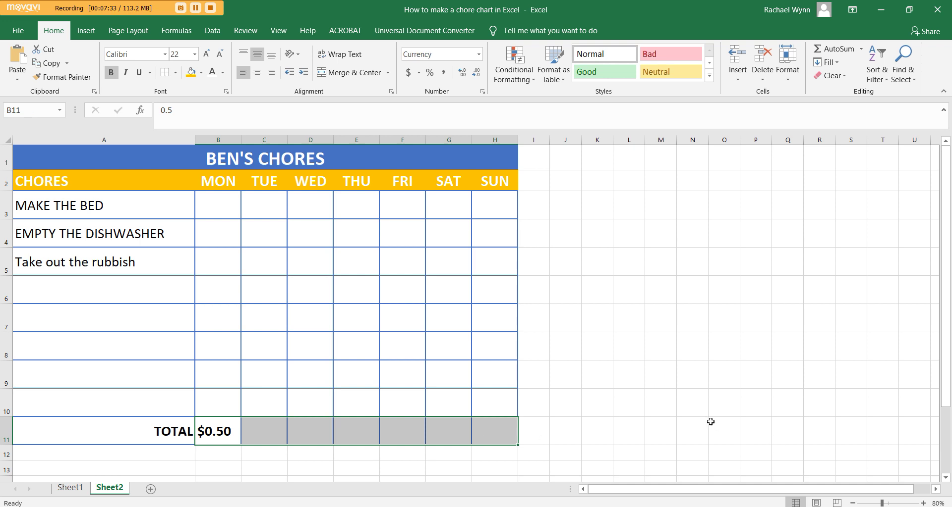
left_click(414, 408)
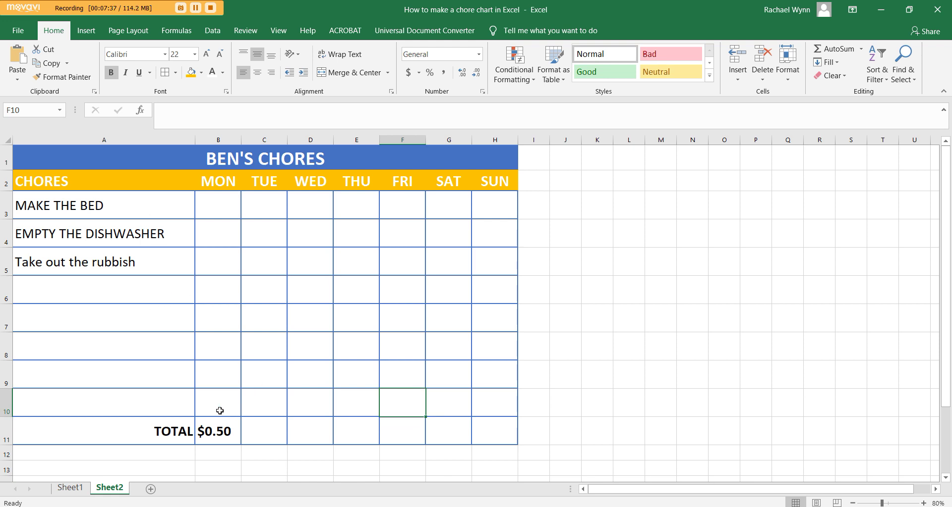
scroll(218, 397, "down", 1)
left_click_drag(166, 393, 496, 457)
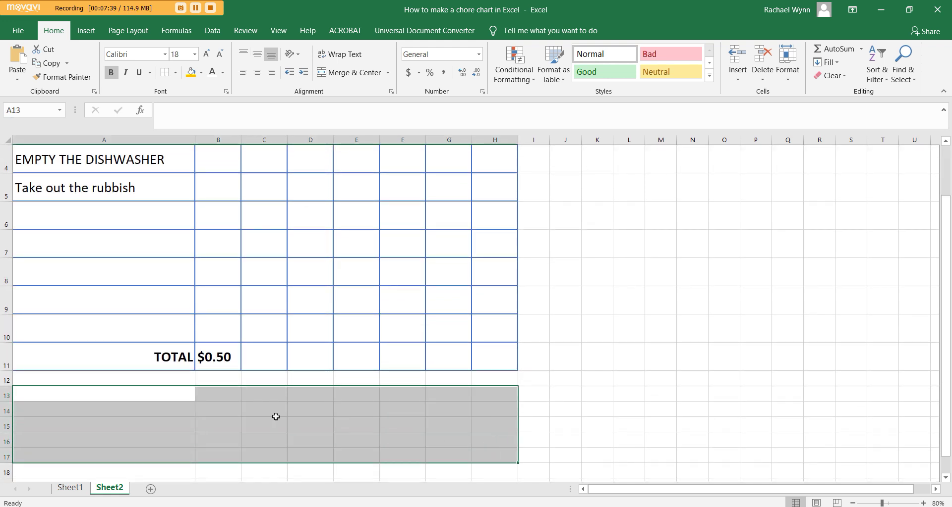
scroll(213, 402, "up", 1)
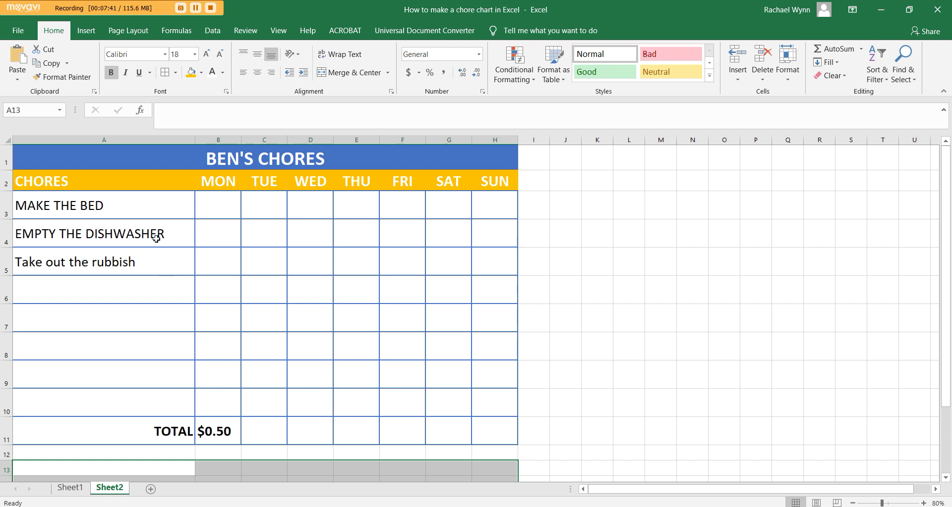
Open the MAKE THE BED entry in A3 for editing and leave its text as it is.
left_click(156, 213)
double_click(138, 209)
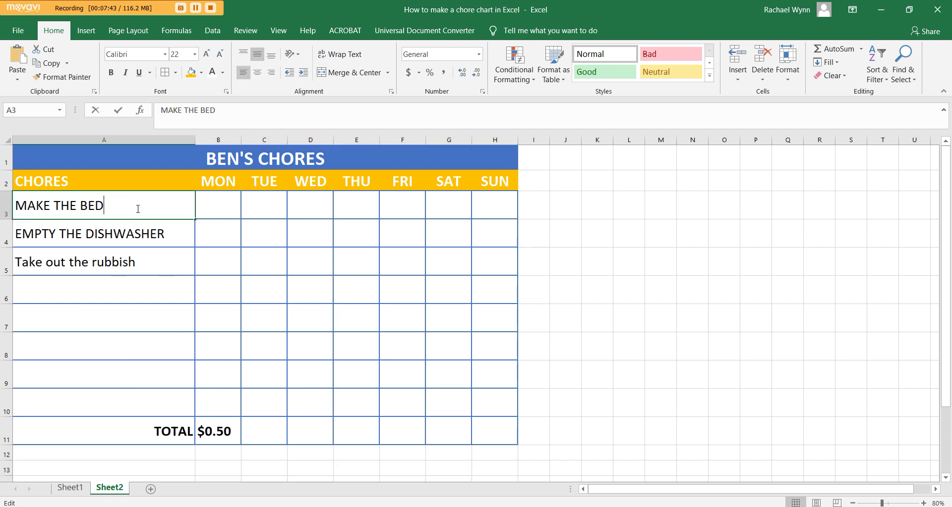
key("Return")
left_click(138, 210)
double_click(103, 211)
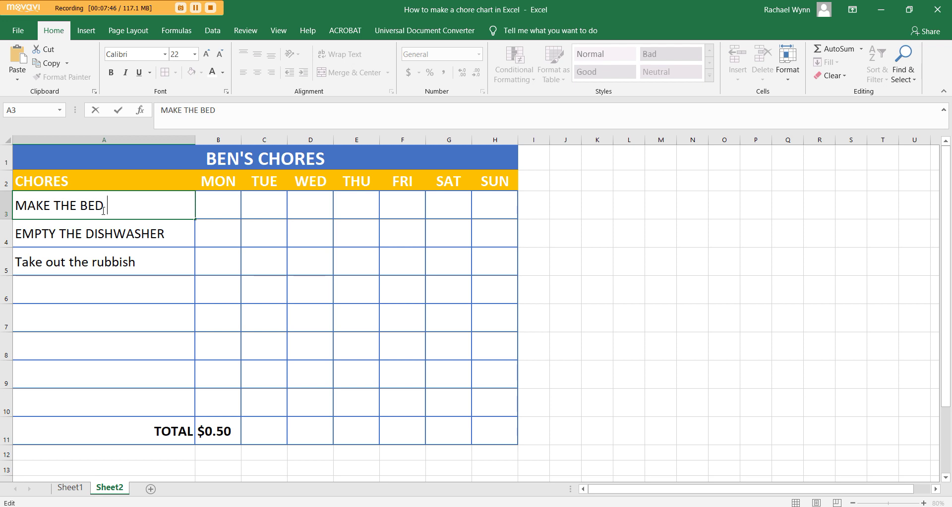
left_click(145, 284)
left_click(133, 208)
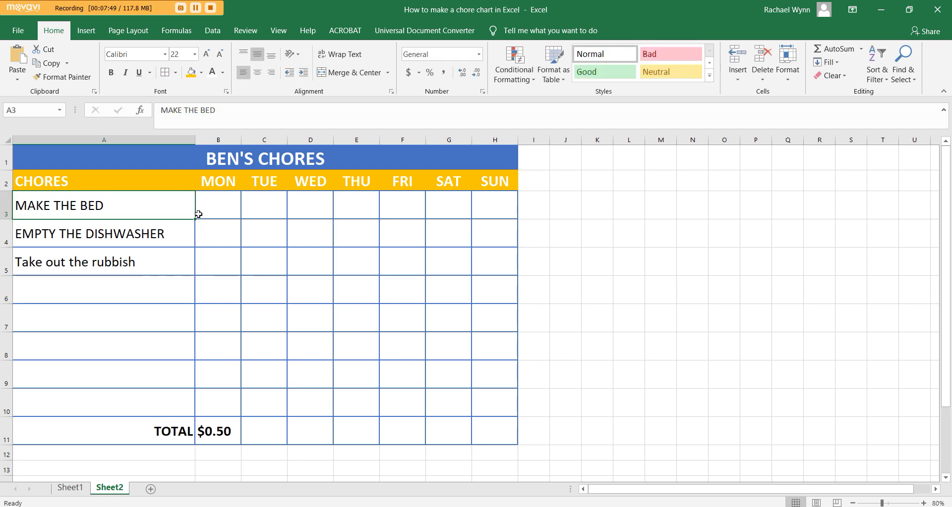
Append the amount ($0.50) to the MAKE THE BED chore in cell A3.
type("HELL")
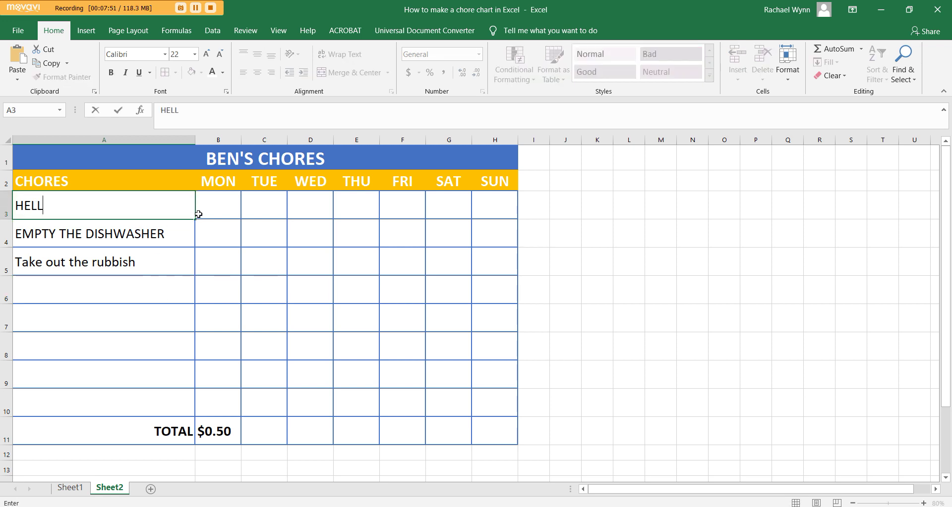
key("Escape")
double_click(156, 211)
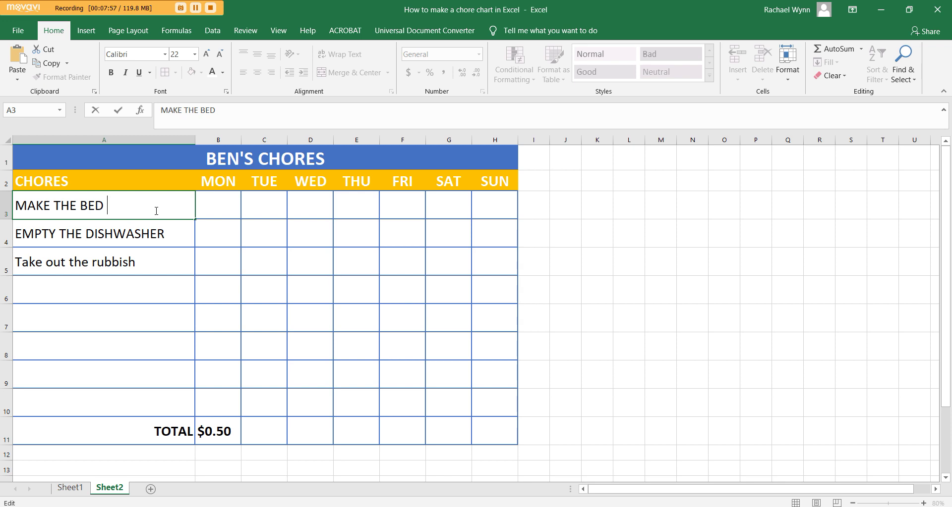
type("($0.50)")
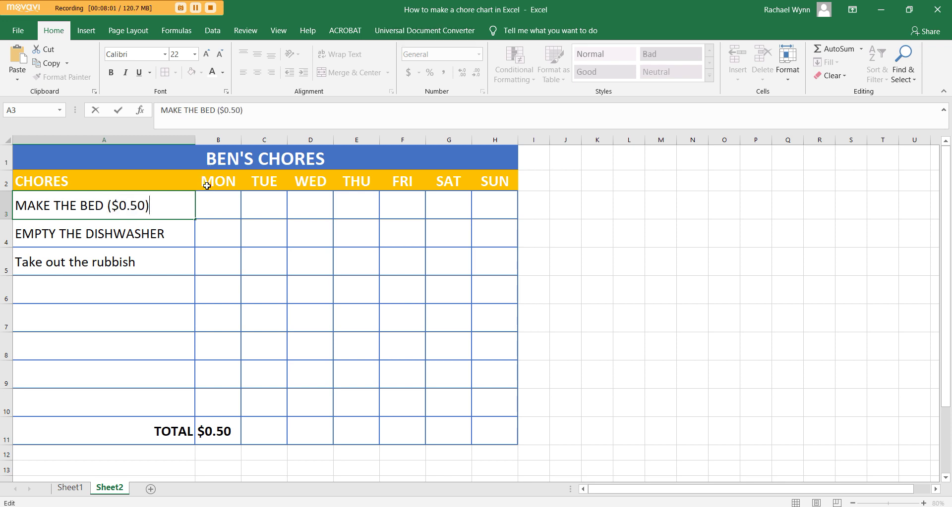
Enter Y in cell B3 to mark the bed-making chore as done on Monday.
left_click(223, 211)
type("Y")
key("Return")
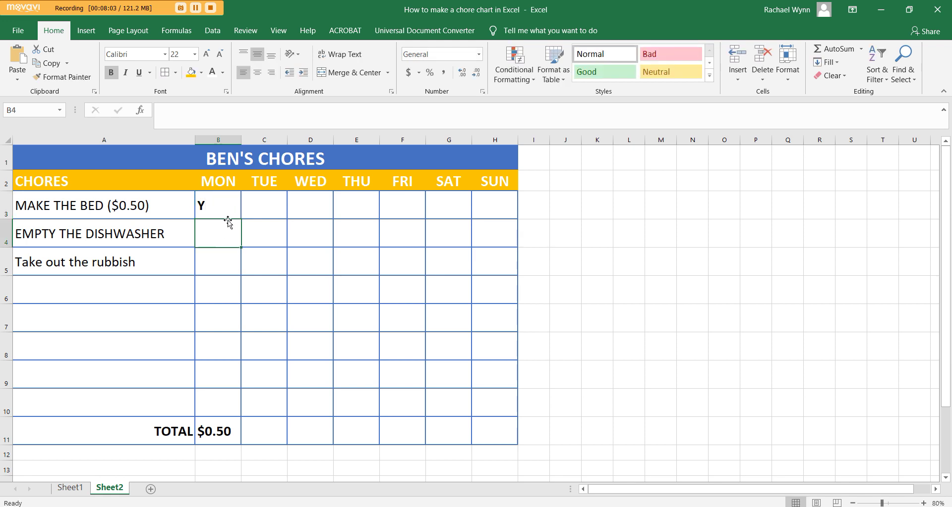
Centre the contents of the weekday cells B3:H11 both vertically and horizontally.
mouse_move(224, 209)
left_mouse_down()
mouse_move(522, 421)
mouse_move(504, 431)
left_mouse_up()
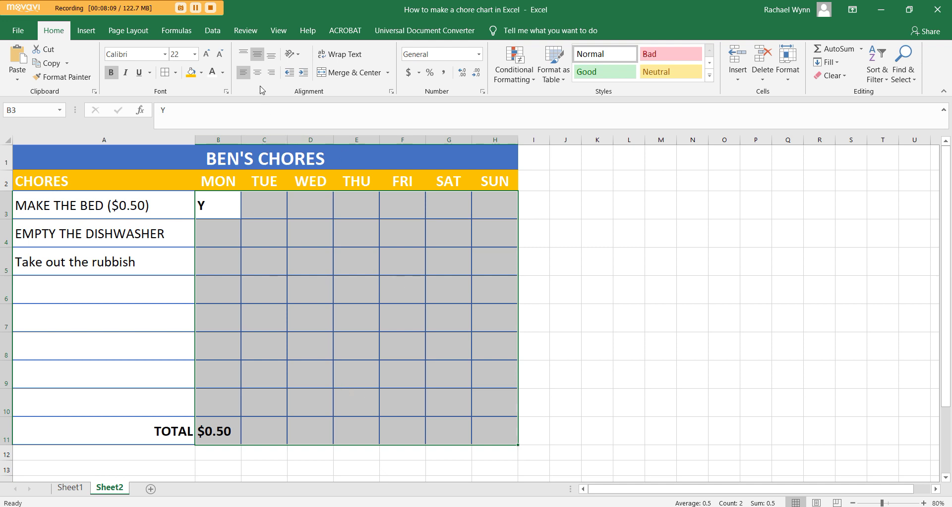
left_click(257, 55)
left_click(256, 72)
left_click(223, 215)
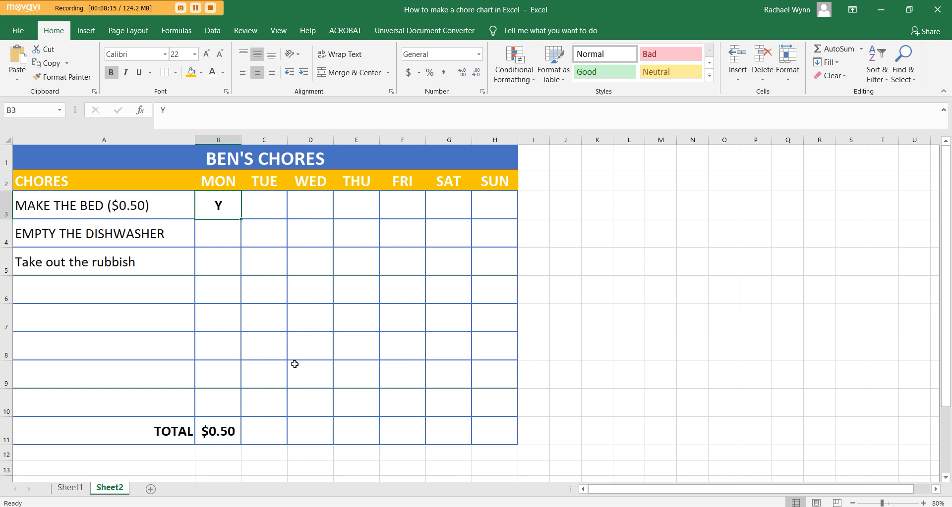
Enter the heading CHORES in A13, with Make the bed in A14 and its price $0.50 in B14.
scroll(179, 394, "down", 1)
left_click(178, 394)
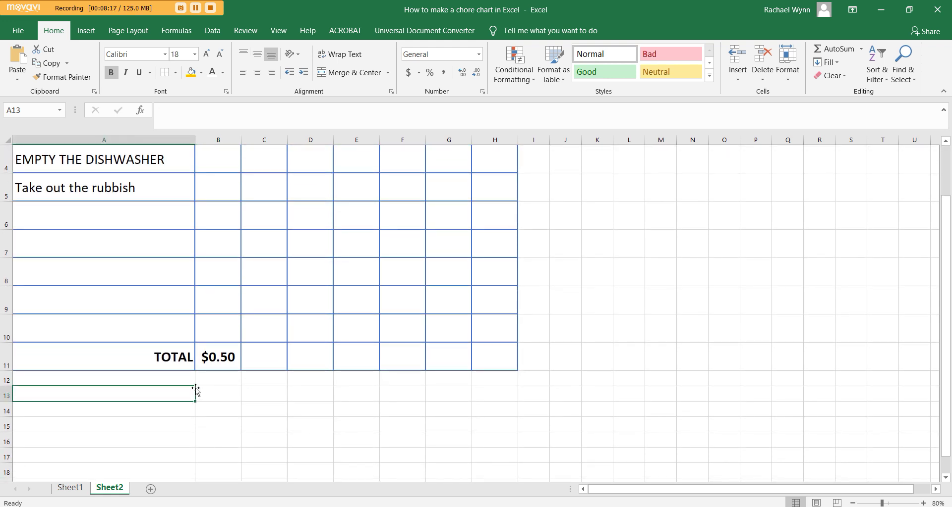
type("CHORES")
key("Return")
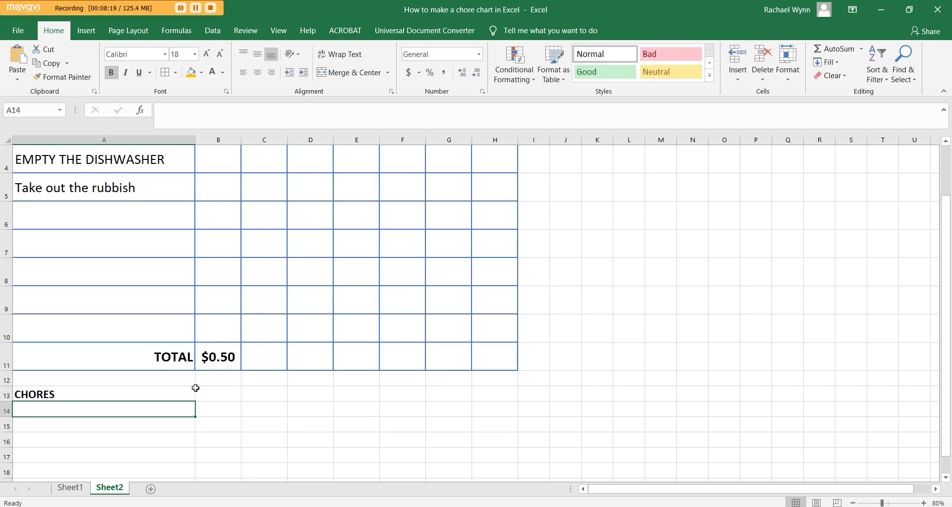
type("Make the bed")
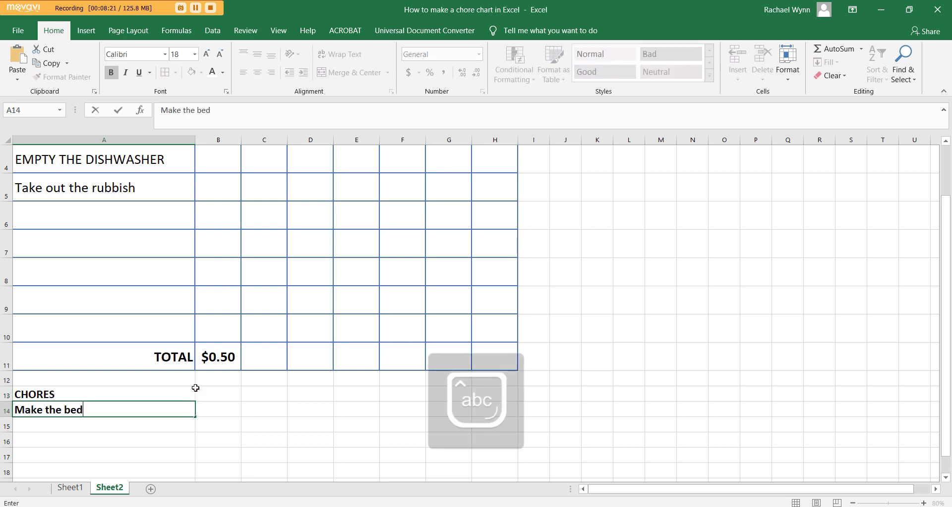
key("Tab")
type("$0.50")
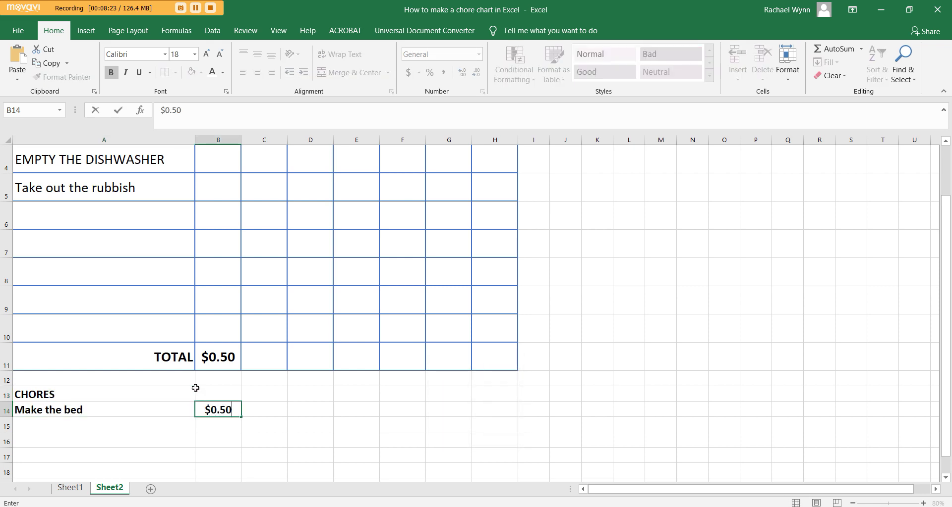
Enter empty the dishwasher in A15 and its price $1 in B15.
left_click(142, 433)
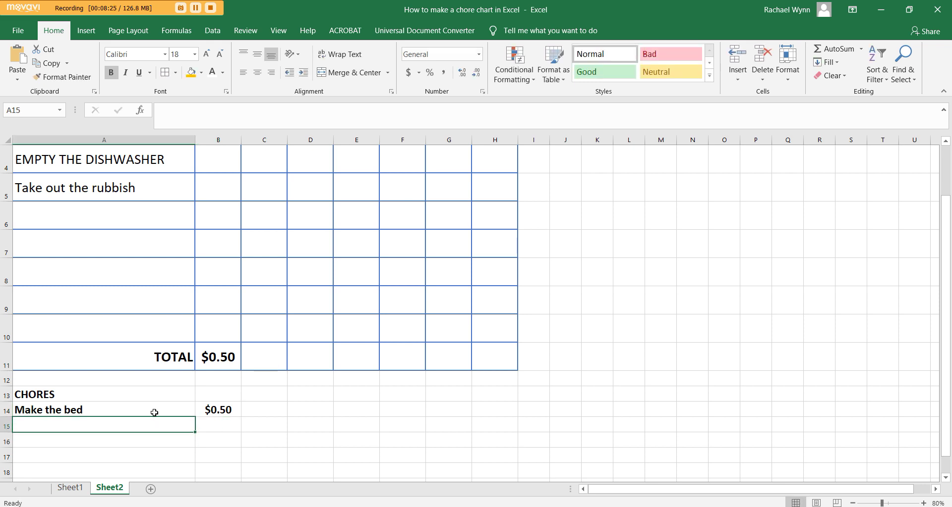
type("empty the dia")
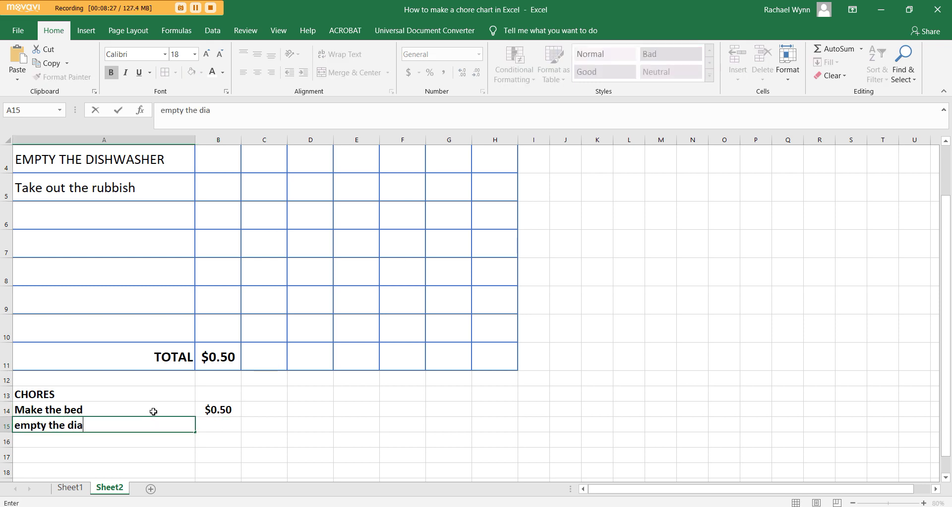
type("shshwasher")
key("Tab")
type("$1")
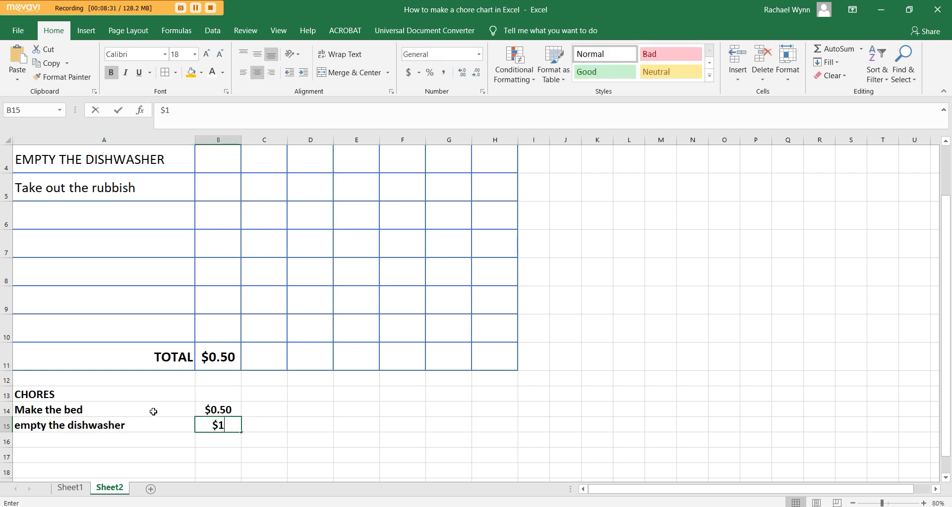
left_click(352, 422)
Merge and centre the lower CHORES heading across A13:H13 and give it a blue fill, white text and font size 22.
scroll(166, 383, "up", 1)
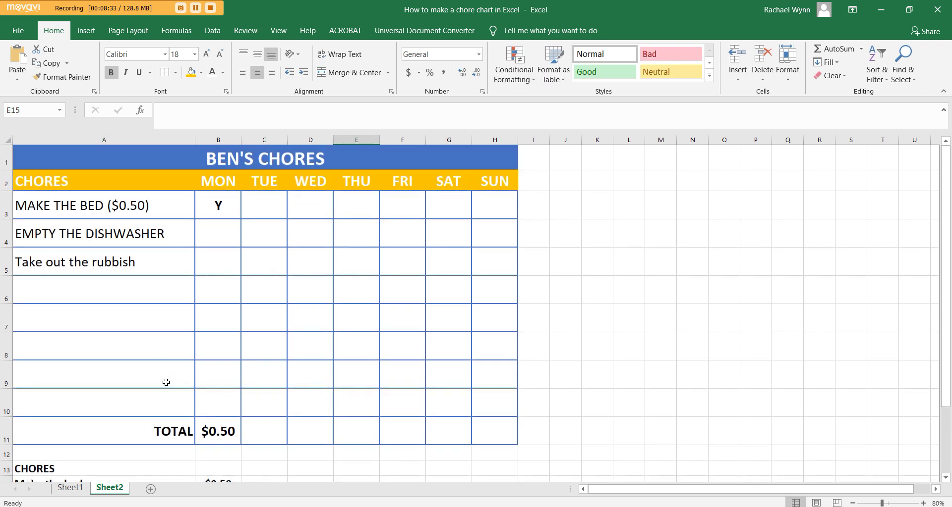
left_click(852, 503)
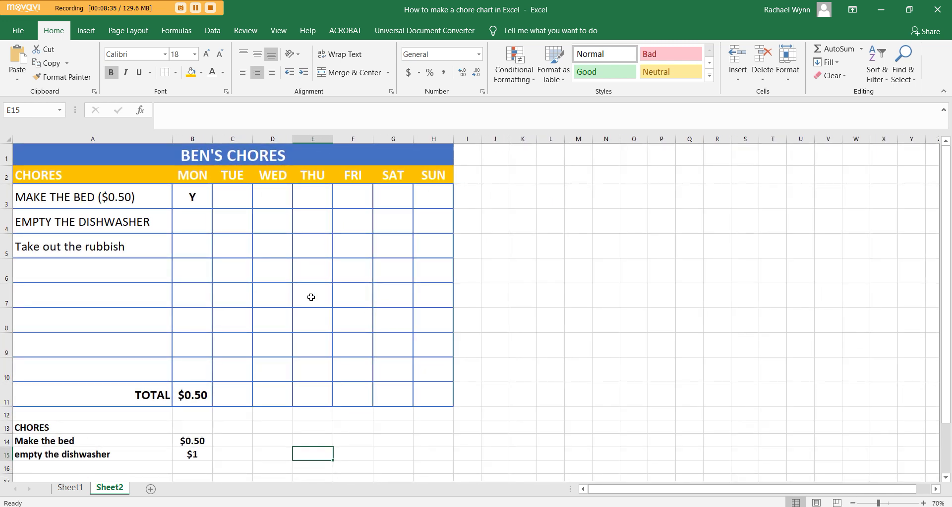
left_click(192, 158)
left_click_drag(105, 431, 429, 433)
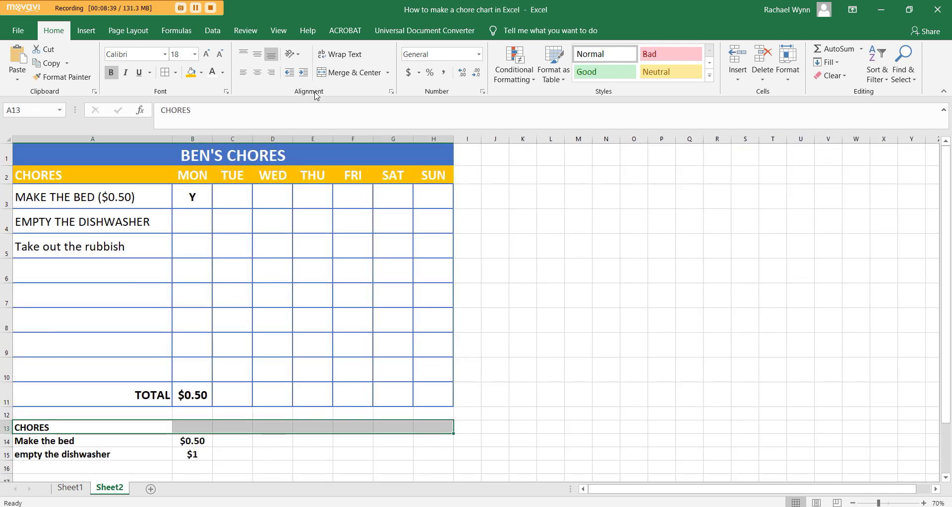
left_click(350, 72)
left_click(201, 73)
left_click(230, 99)
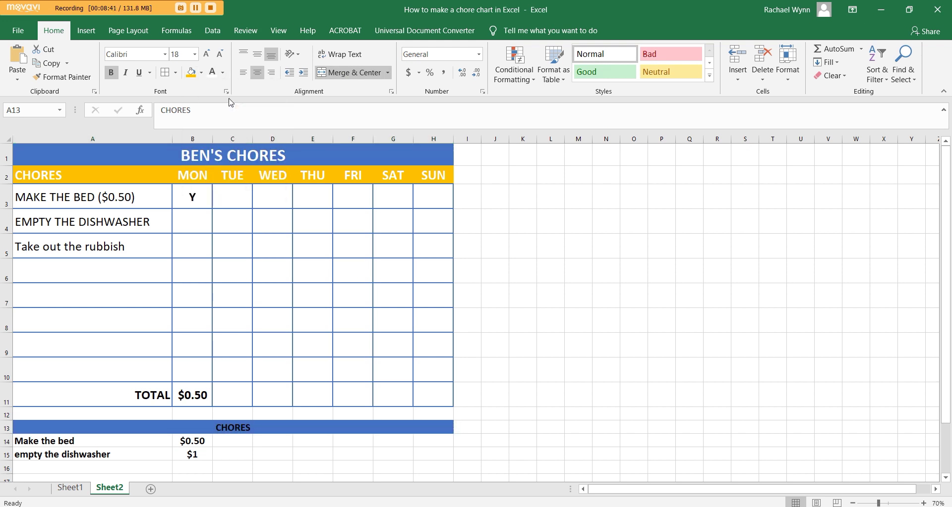
left_click(205, 54)
left_click(205, 55)
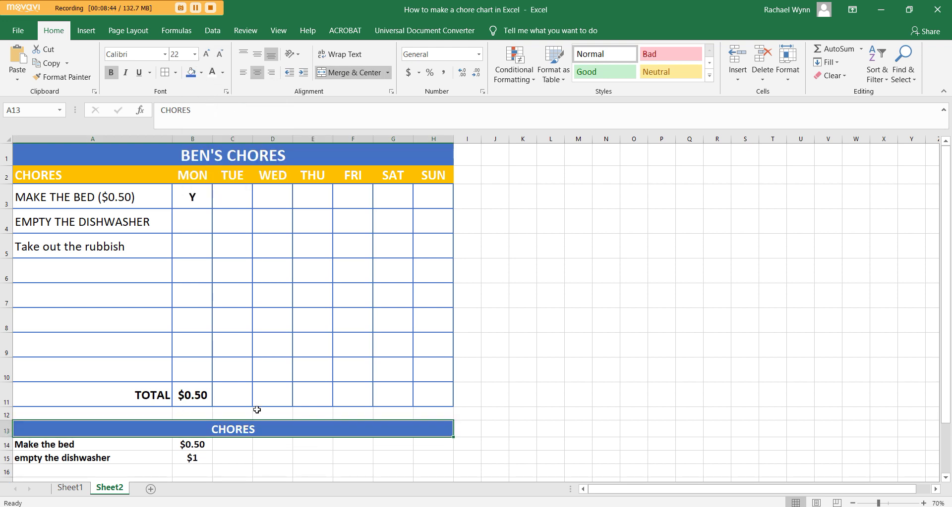
left_click(85, 444)
left_click_drag(126, 444, 394, 464)
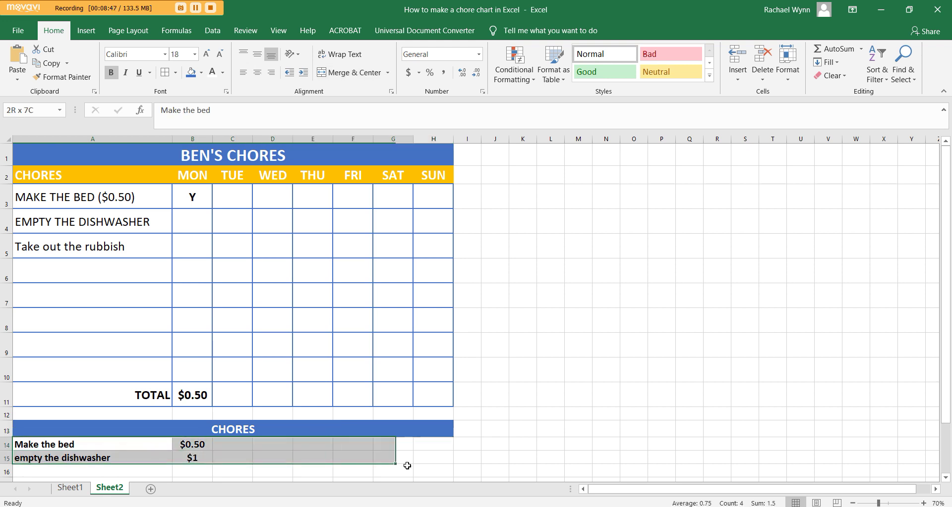
left_click(396, 459)
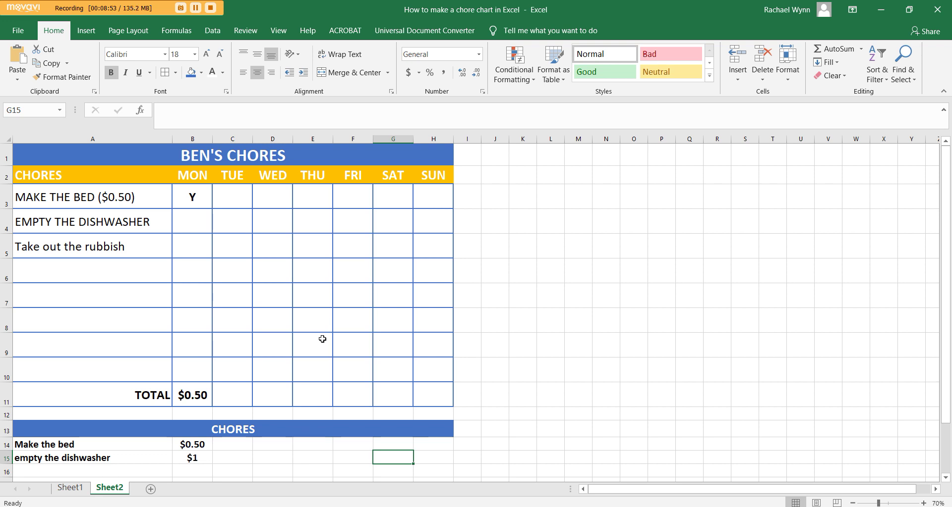
Open the print settings and set the page to Landscape Orientation.
left_click(18, 30)
left_click(58, 276)
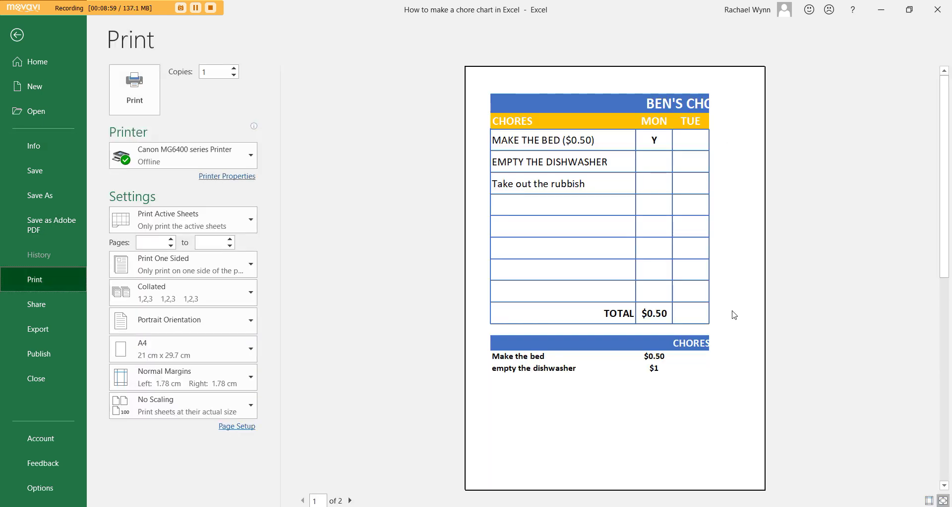
left_click(233, 327)
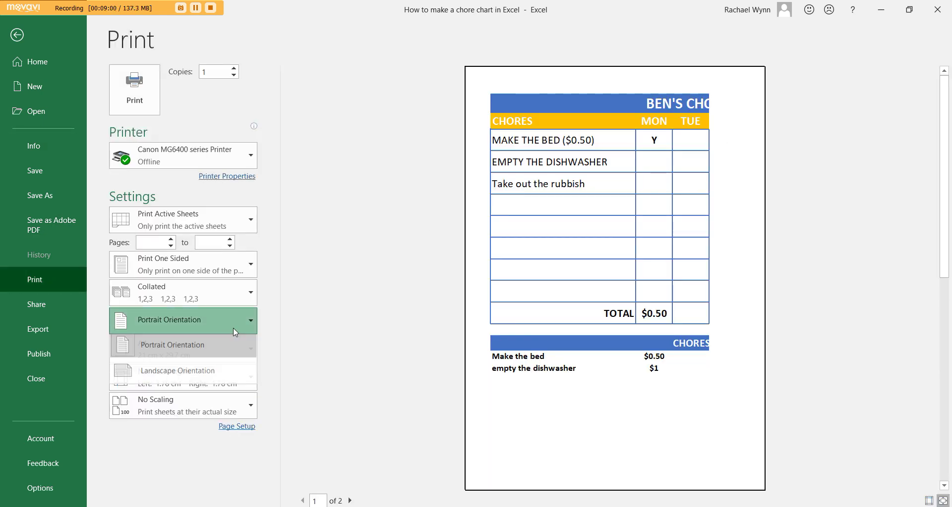
left_click(201, 375)
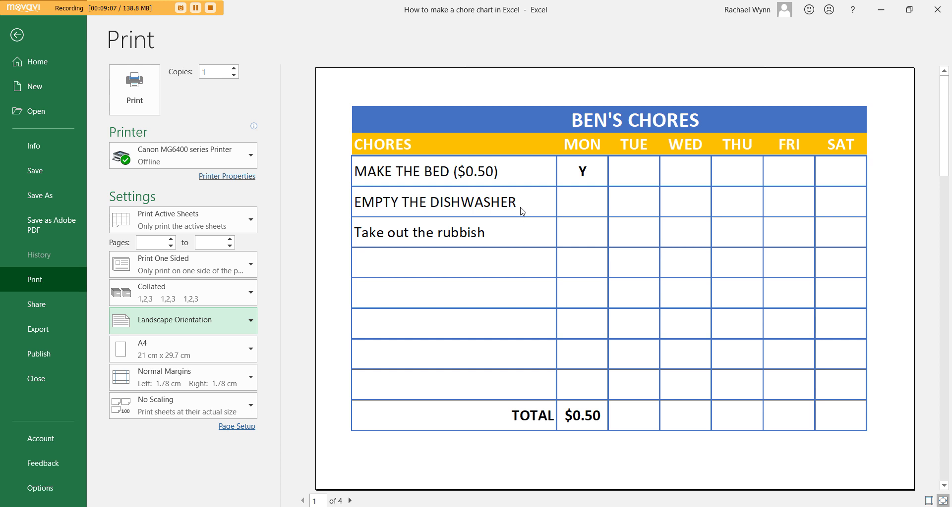
Check the previewed pages and set the print scaling to Fit Sheet on One Page.
scroll(522, 212, "down", 1)
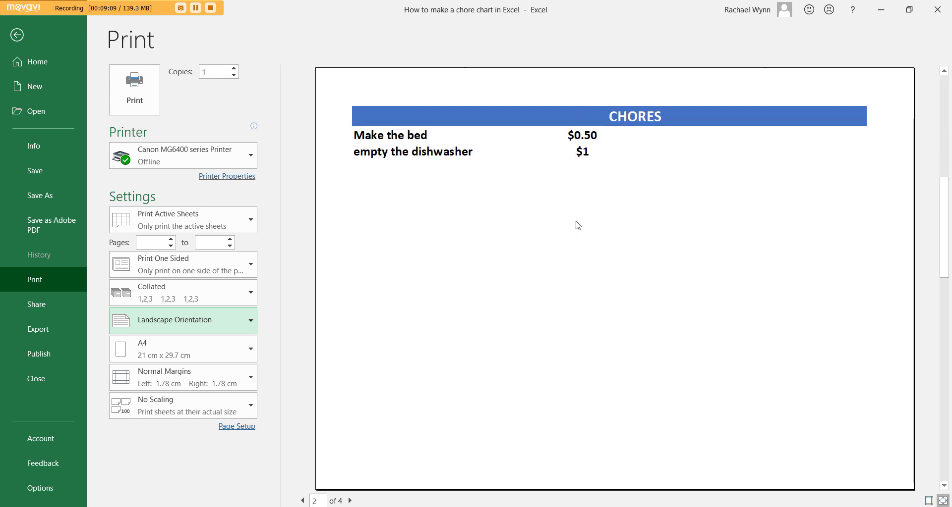
scroll(595, 211, "up", 1)
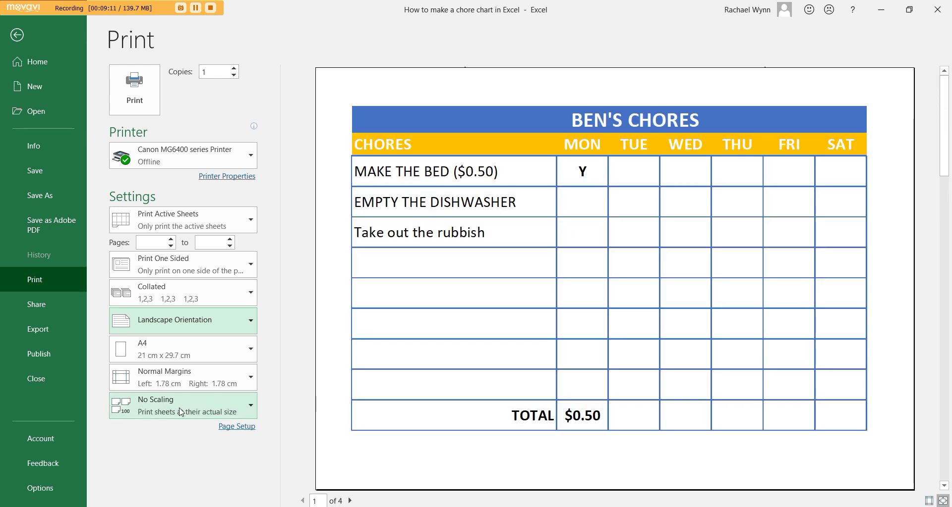
left_click(226, 416)
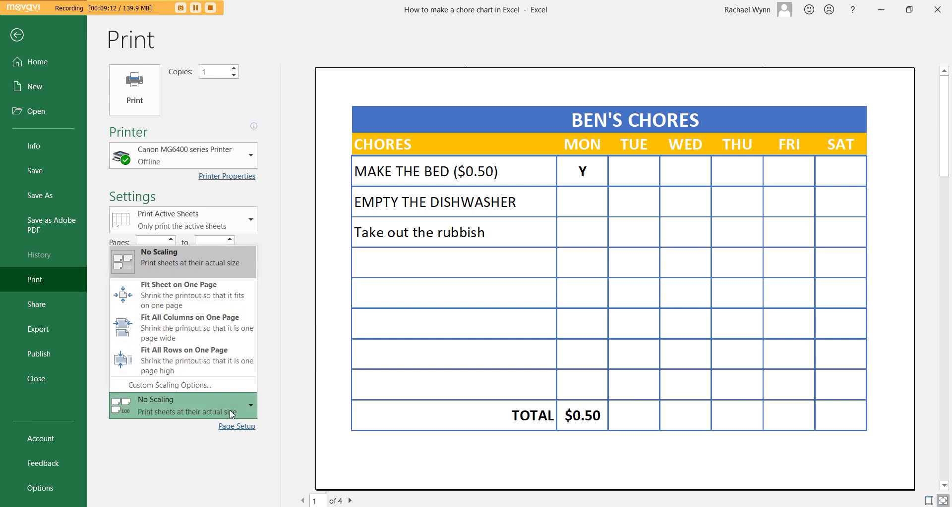
left_click(214, 296)
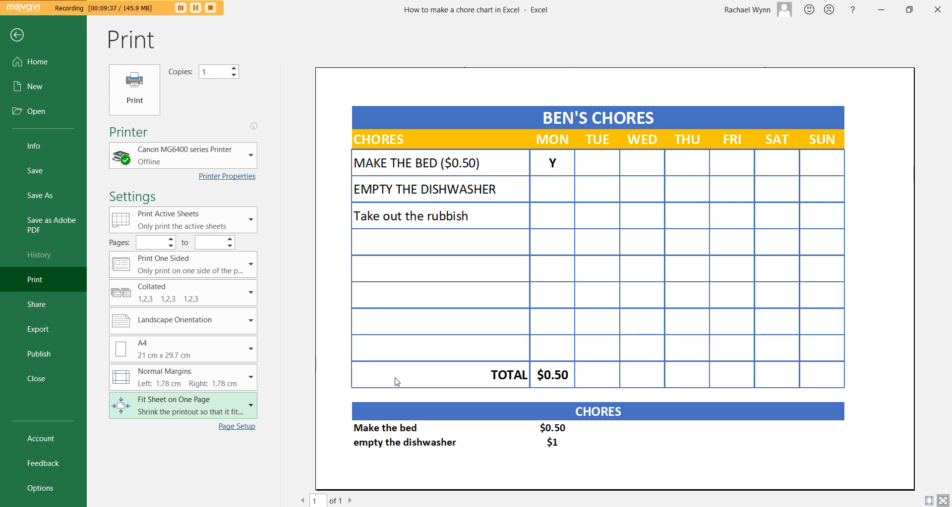
Try Wide margins on the printout and switch back to Normal margins.
left_click(179, 377)
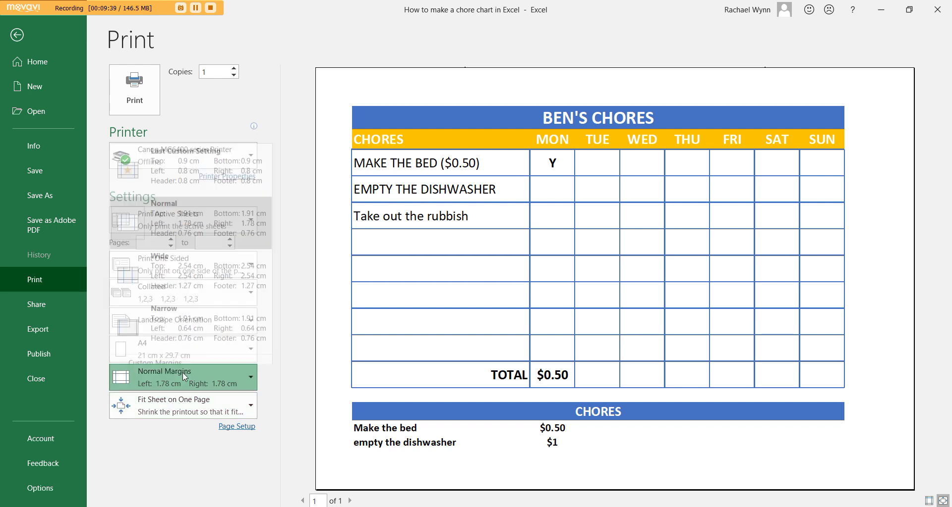
left_click(220, 261)
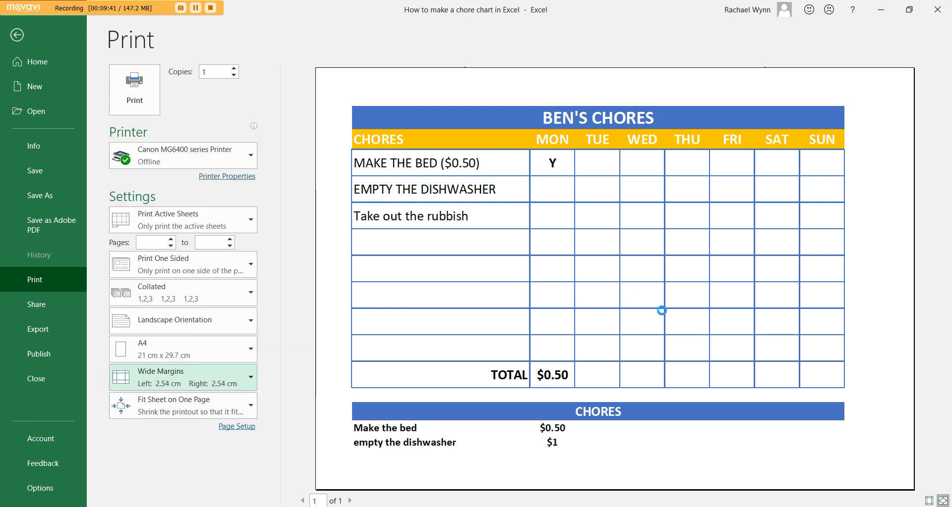
left_click(208, 378)
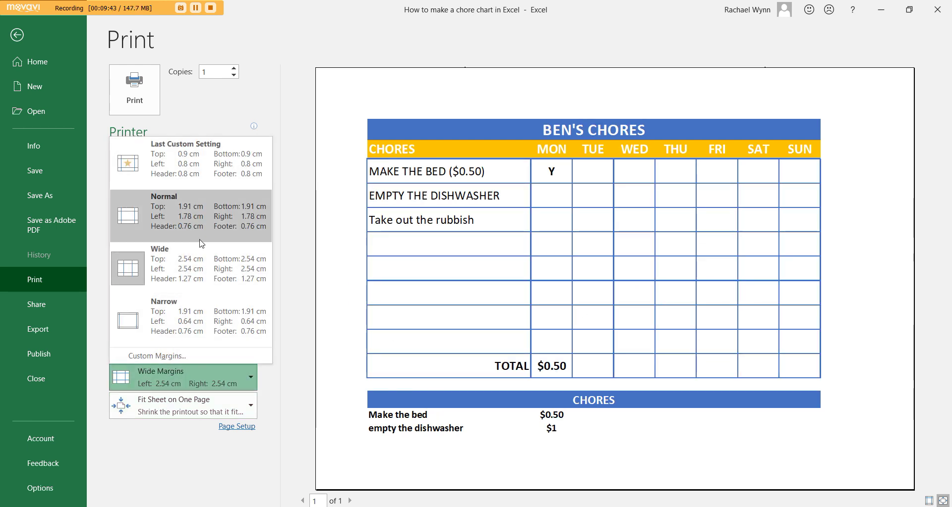
left_click(198, 228)
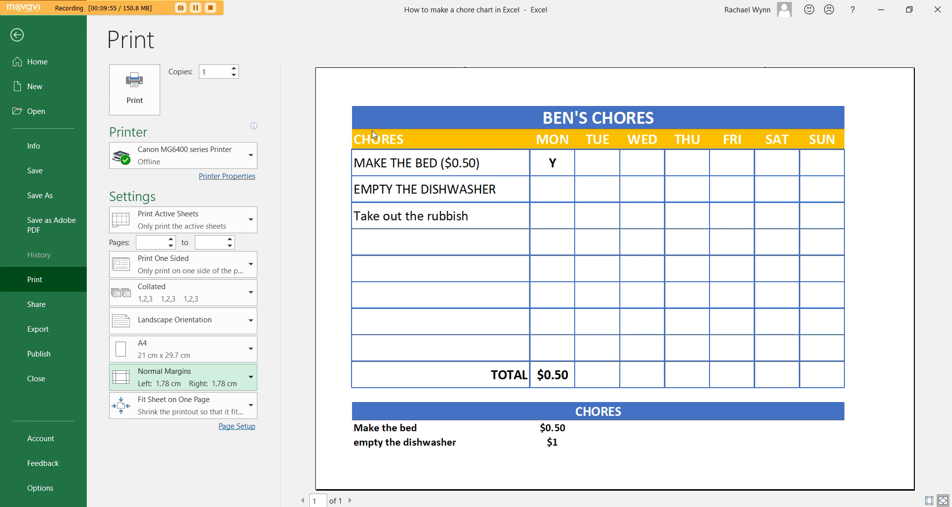
Return to the sheet, widen column A, and reopen the print preview.
left_click(19, 39)
left_click(171, 207)
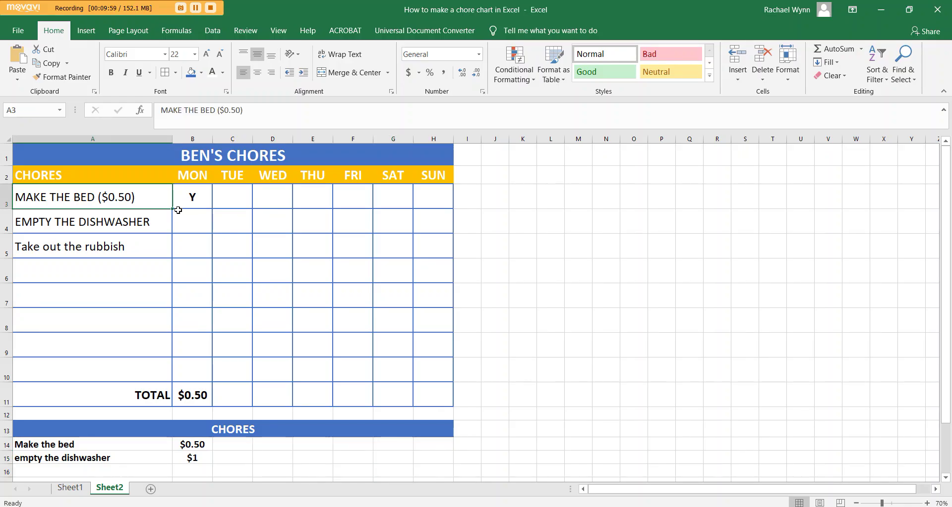
left_click_drag(172, 139, 192, 137)
left_click(18, 30)
left_click(40, 279)
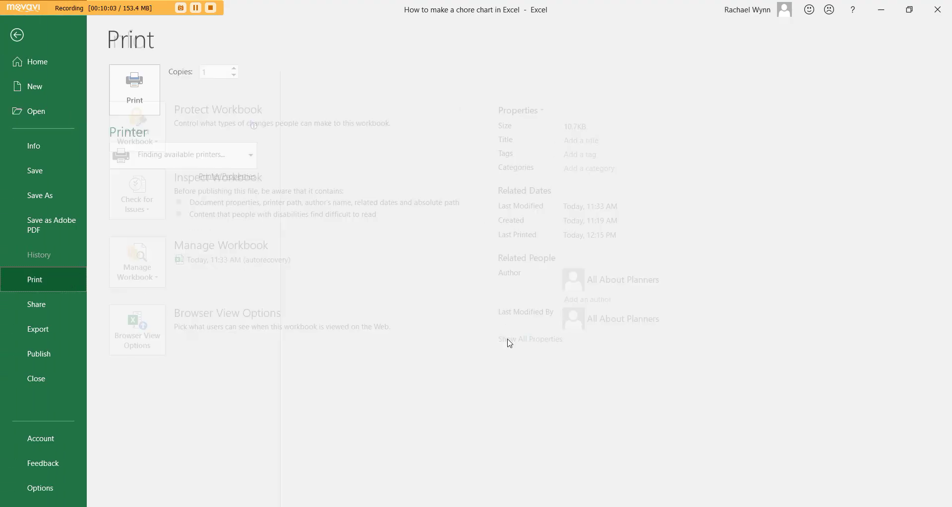